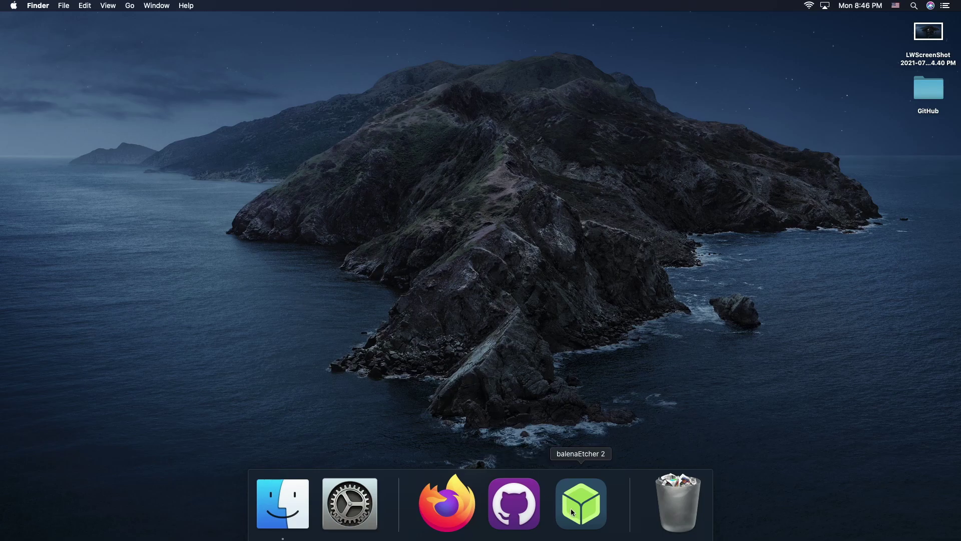
# Step: Search DuckDuckGo for 'balena etcher' in Firefox and open the balena.io/etcher download page
pyautogui.click(461, 486)
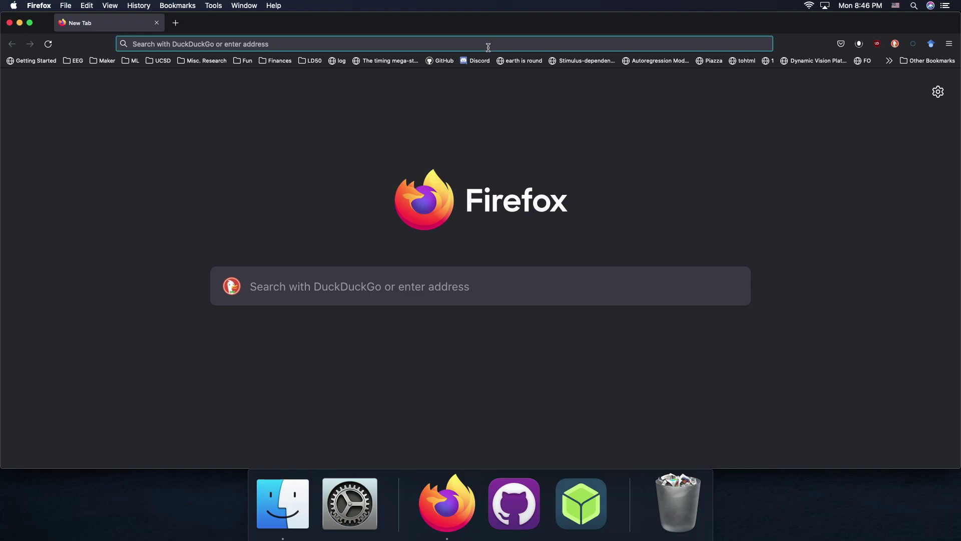
pyautogui.write('balena e')
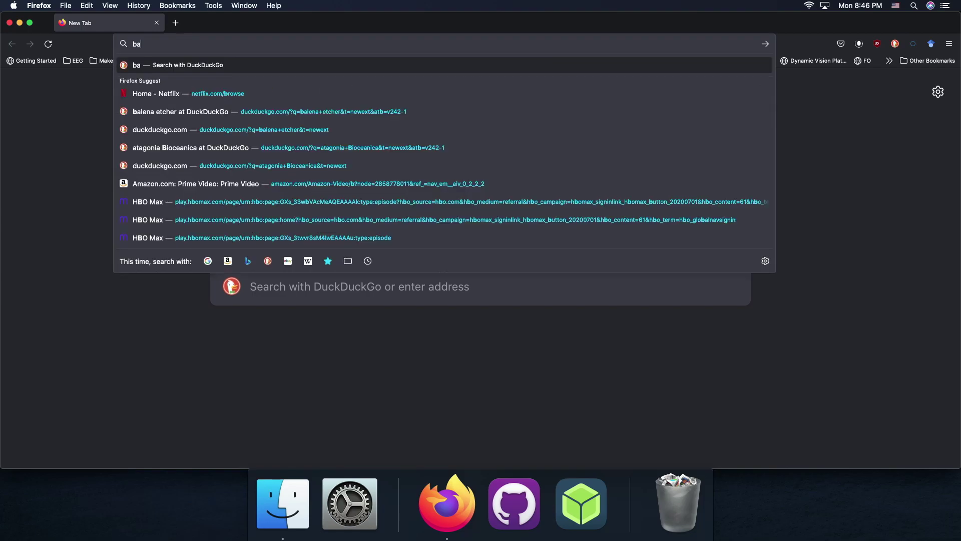
pyautogui.write('tcher')
pyautogui.press('Return')
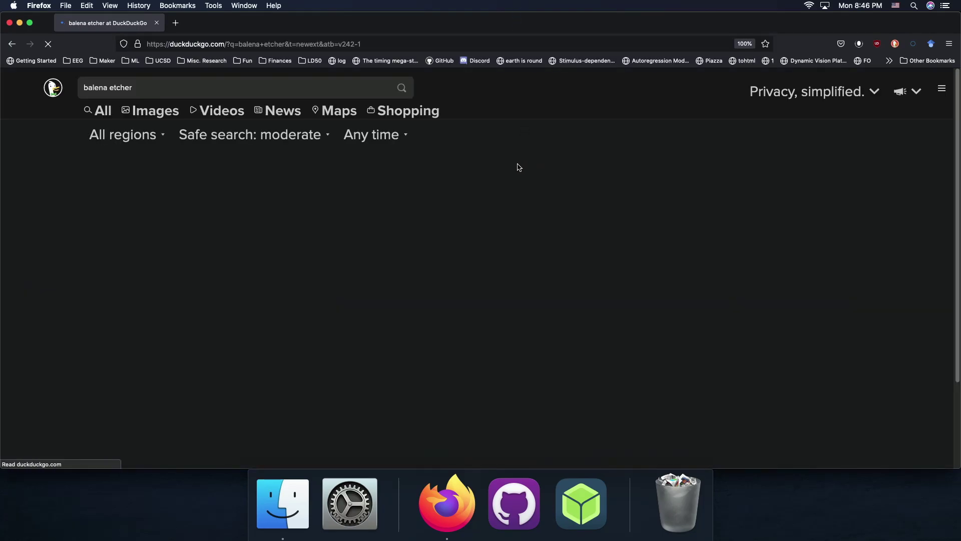
pyautogui.click(268, 211)
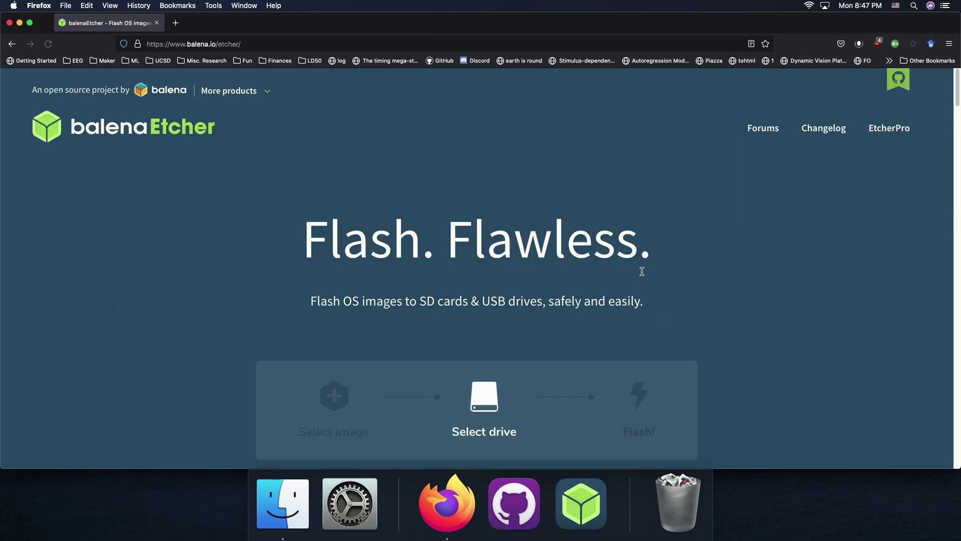
pyautogui.scroll(-3, 709, 299)
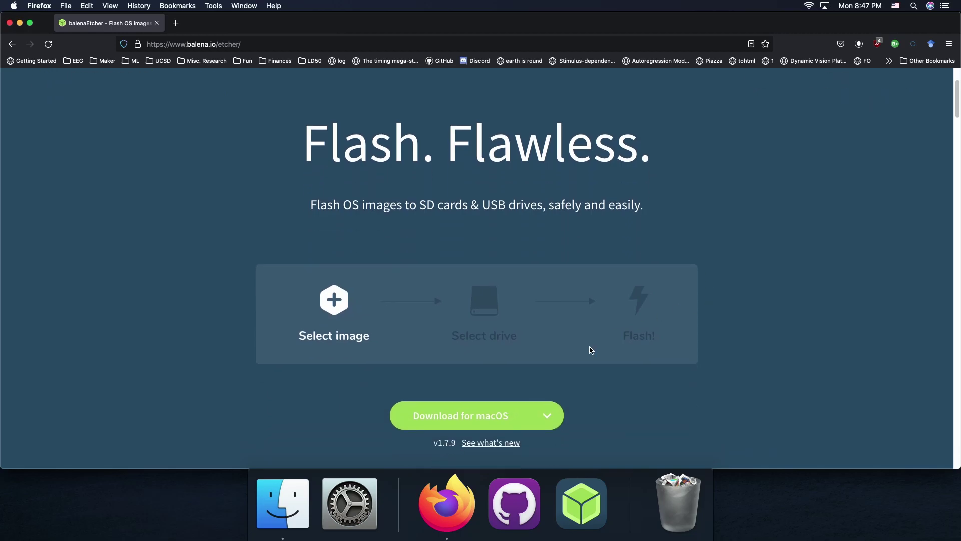
pyautogui.scroll(2, 606, 332)
pyautogui.scroll(2, 611, 332)
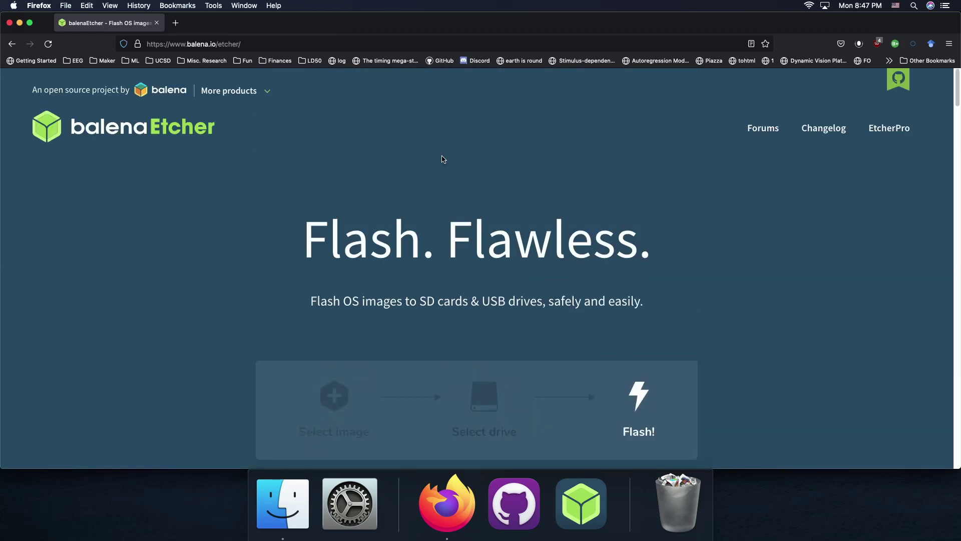
# Step: Go to the Ubuntu website by entering 'ubuntu' in the address bar
pyautogui.click(277, 40)
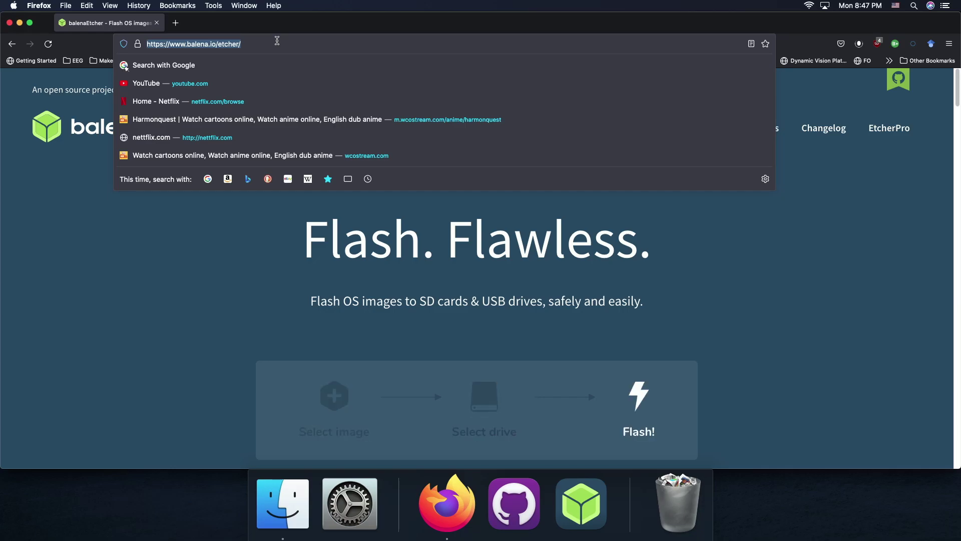
pyautogui.write('ubuntu.com/')
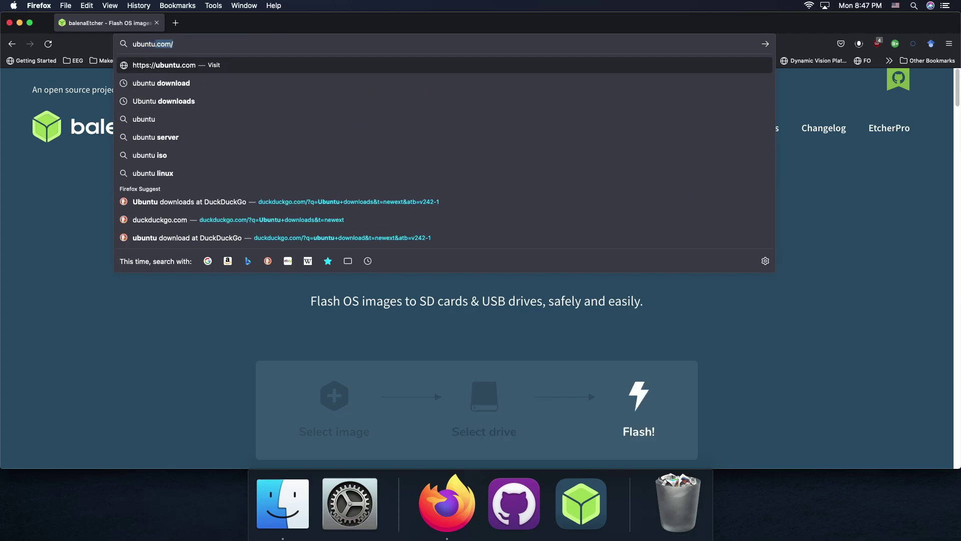
pyautogui.press('Return')
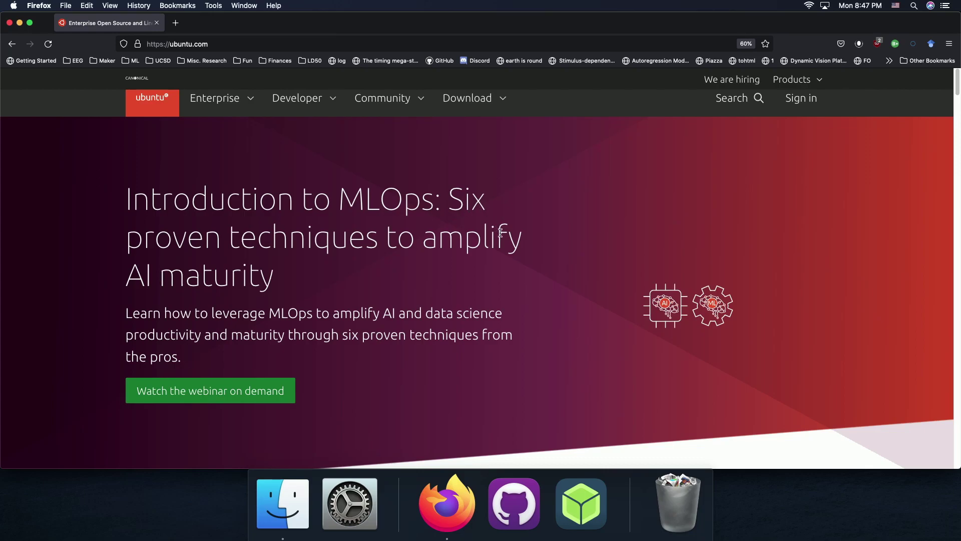
pyautogui.scroll(-2, 551, 258)
pyautogui.scroll(-5, 550, 258)
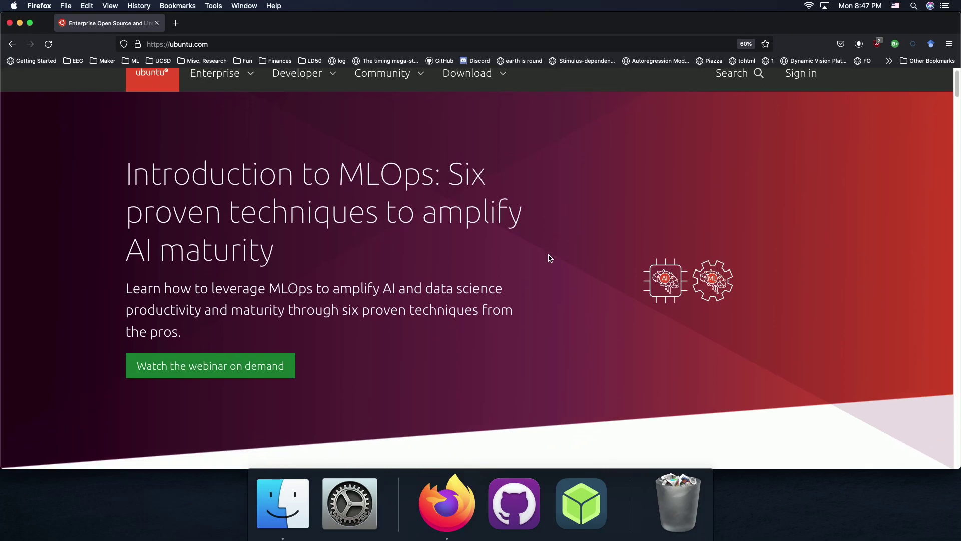
pyautogui.scroll(5, 550, 259)
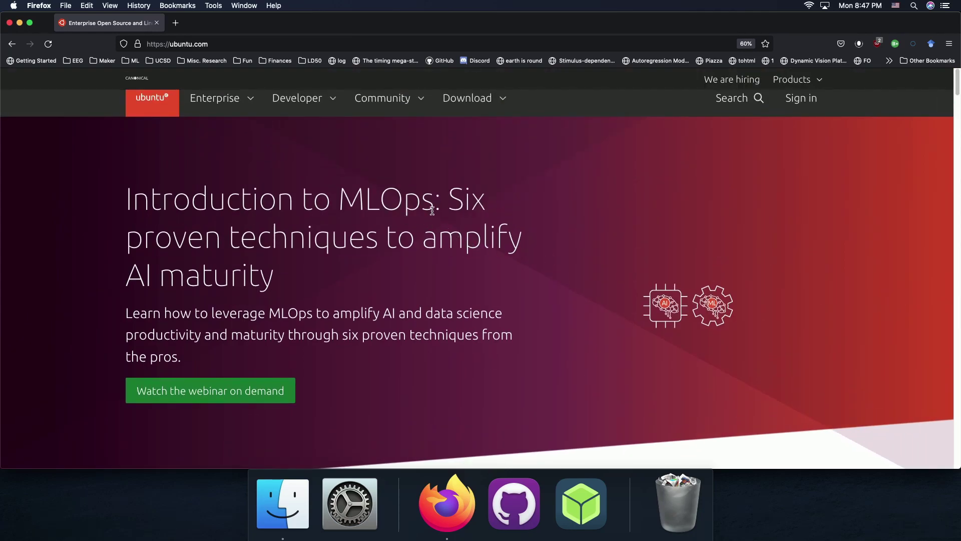
# Step: Reach the alternative downloads via Download > Ubuntu Desktop and download the 20.04.4 Desktop (64-bit) torrent
pyautogui.click(459, 109)
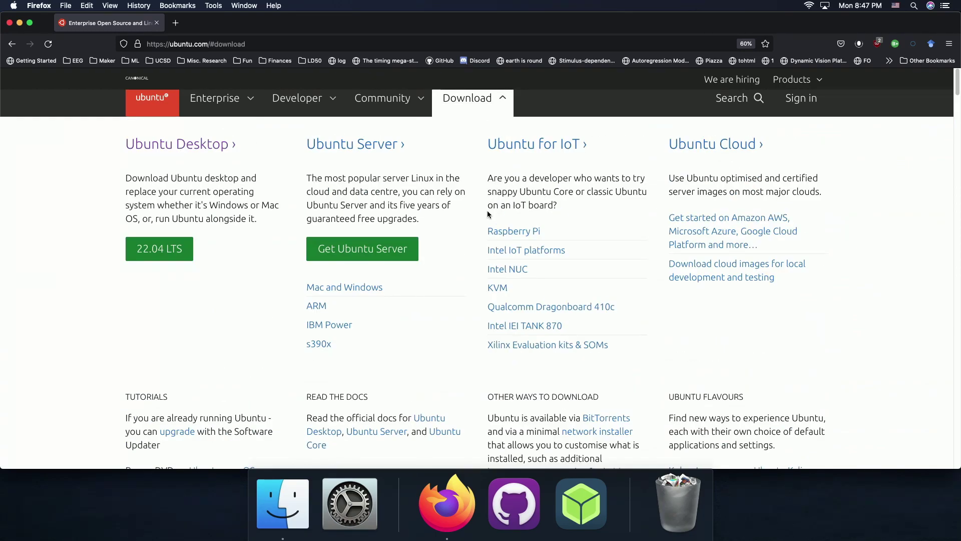
pyautogui.click(179, 148)
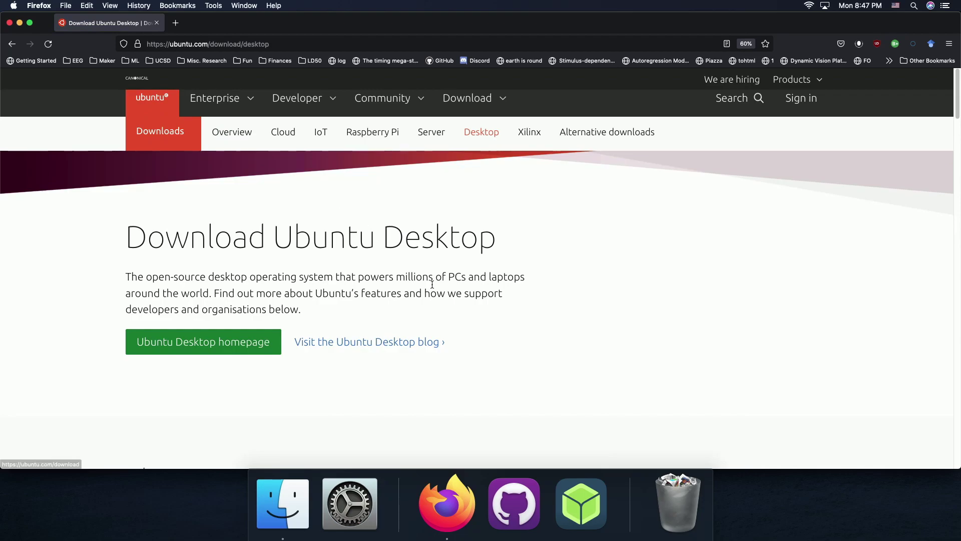
pyautogui.scroll(-5, 495, 314)
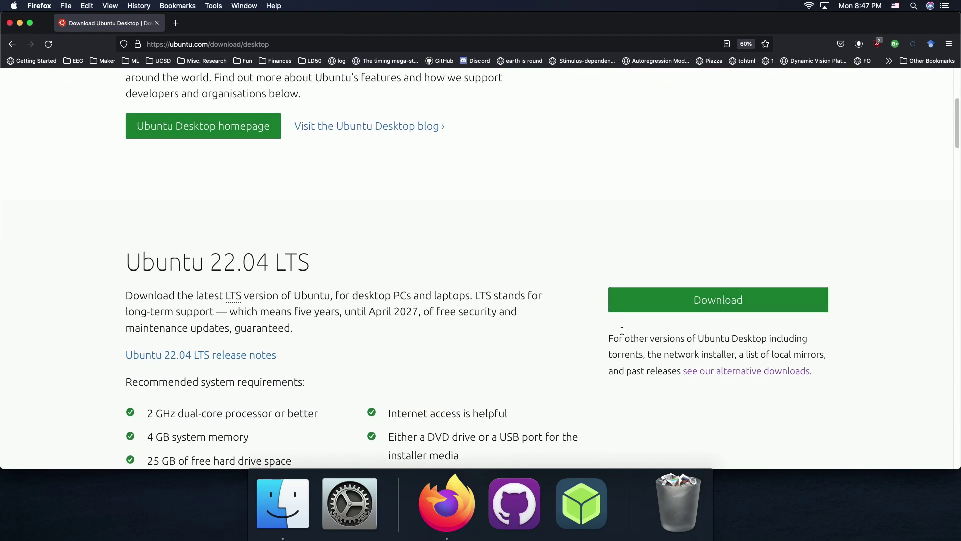
pyautogui.scroll(-3, 622, 331)
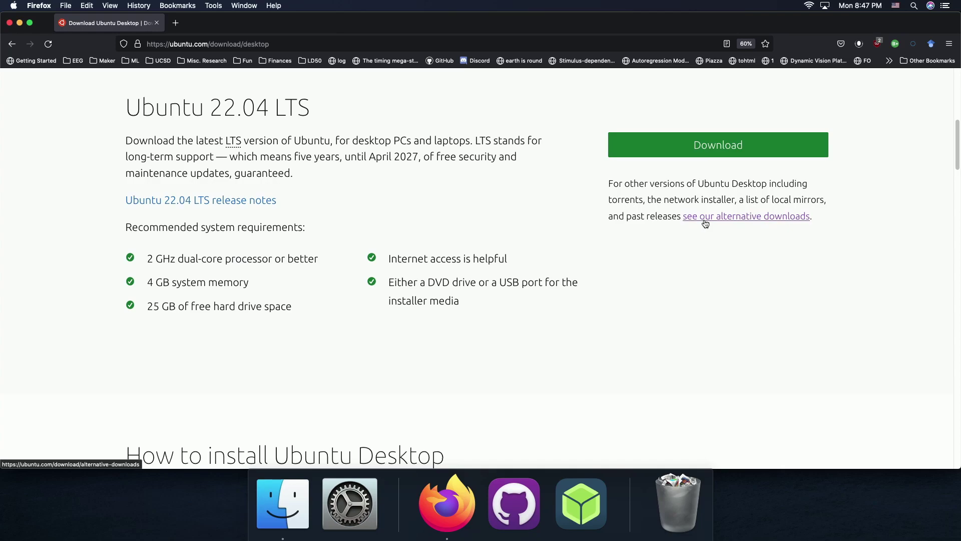
pyautogui.click(705, 219)
pyautogui.scroll(-8, 665, 268)
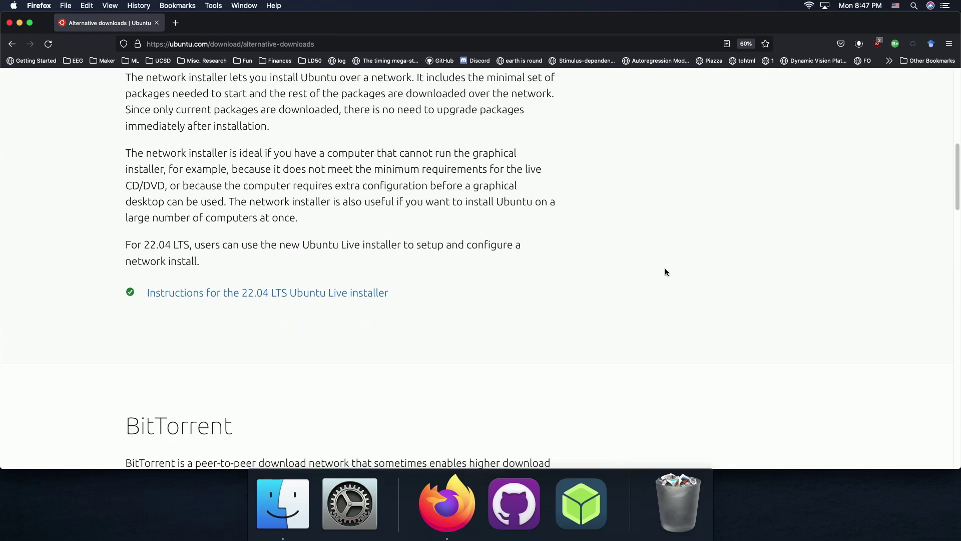
pyautogui.scroll(-6, 665, 271)
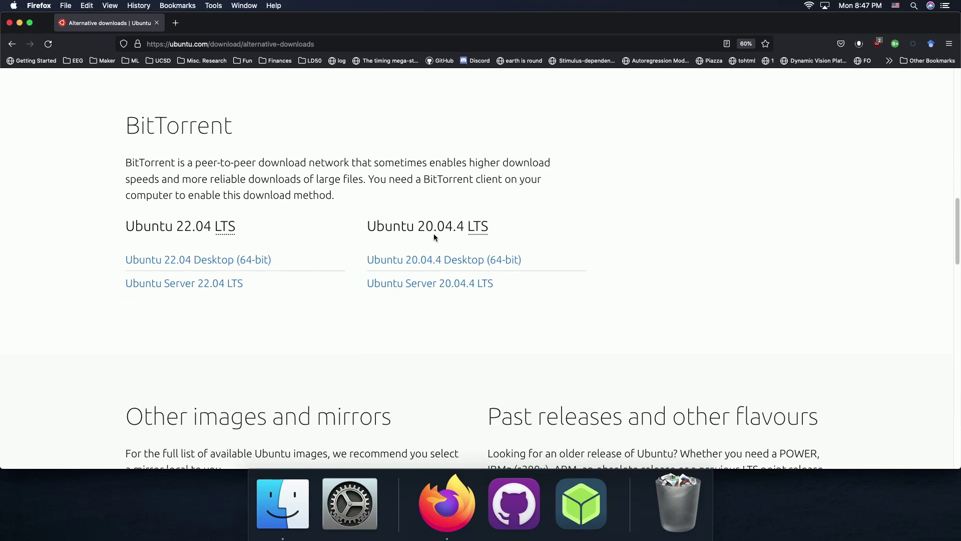
pyautogui.click(437, 264)
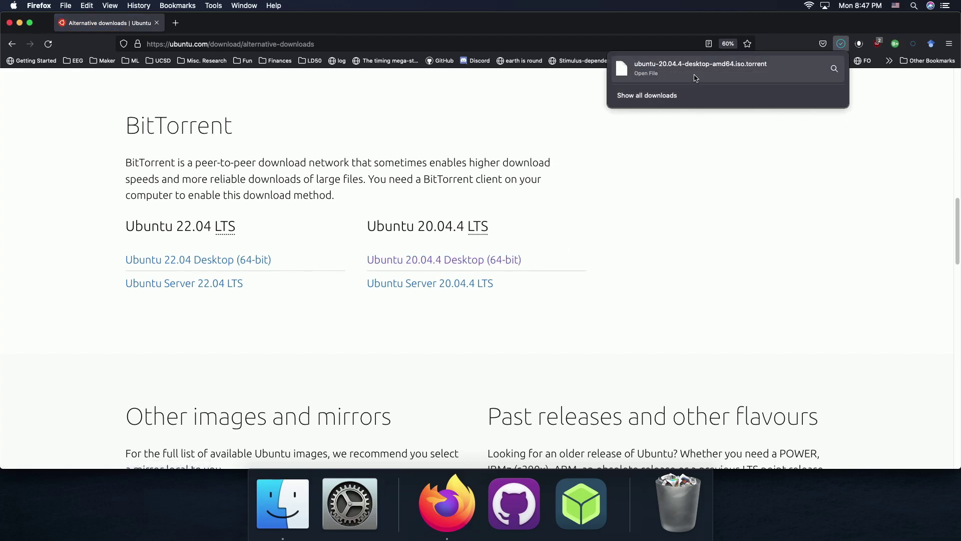
# Step: Open the Ubuntu 20.04 LTS (Focal Fossa) releases page
pyautogui.click(724, 169)
pyautogui.scroll(-1, 572, 282)
pyautogui.scroll(-15, 571, 281)
pyautogui.scroll(15, 579, 286)
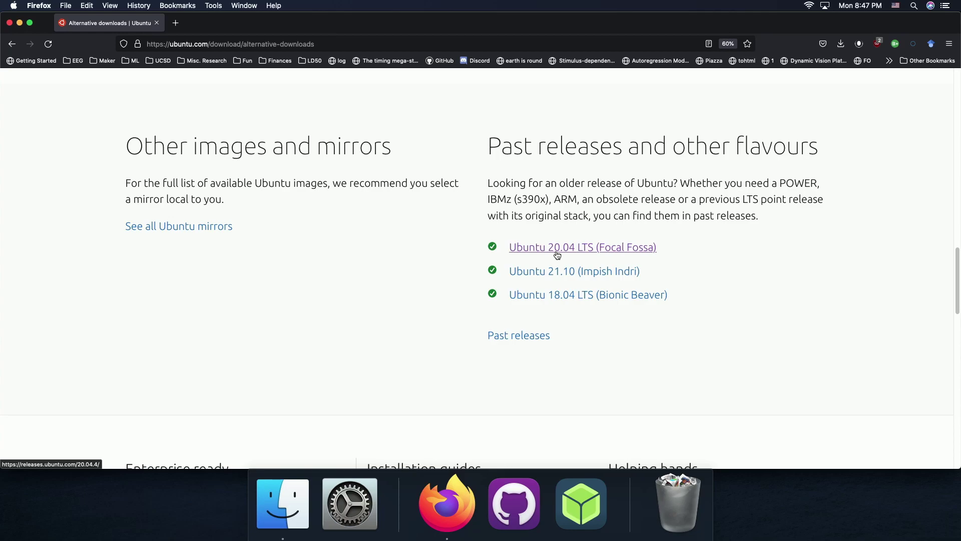
pyautogui.click(557, 255)
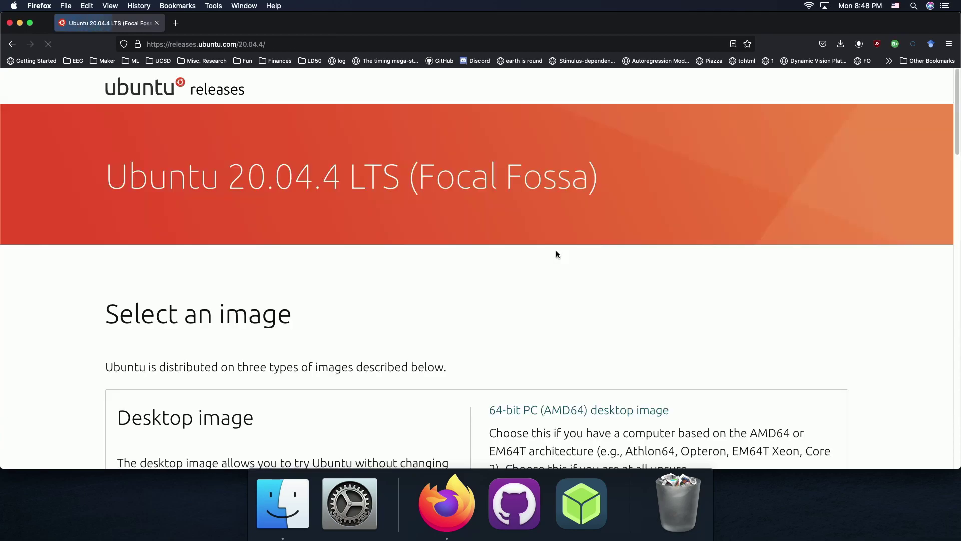
pyautogui.scroll(-10, 555, 252)
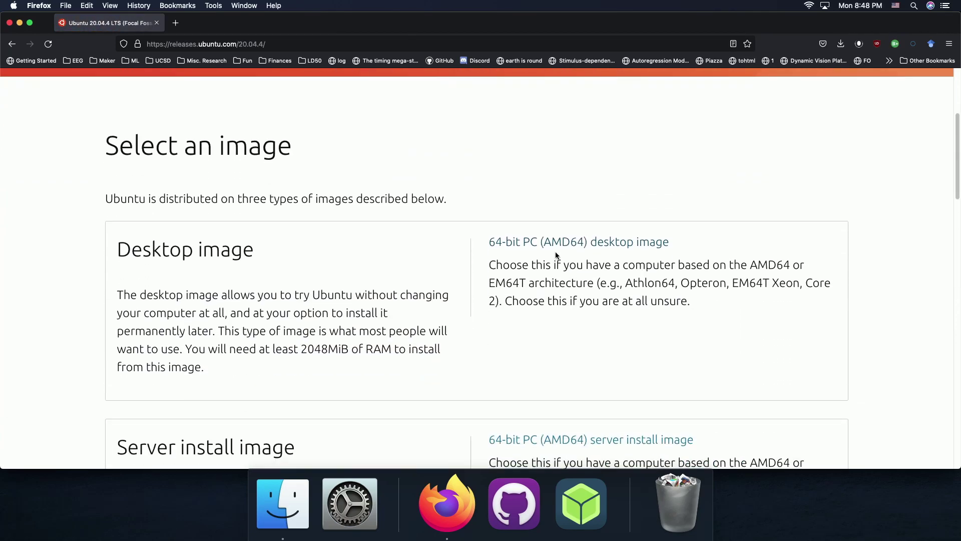
pyautogui.scroll(6, 557, 255)
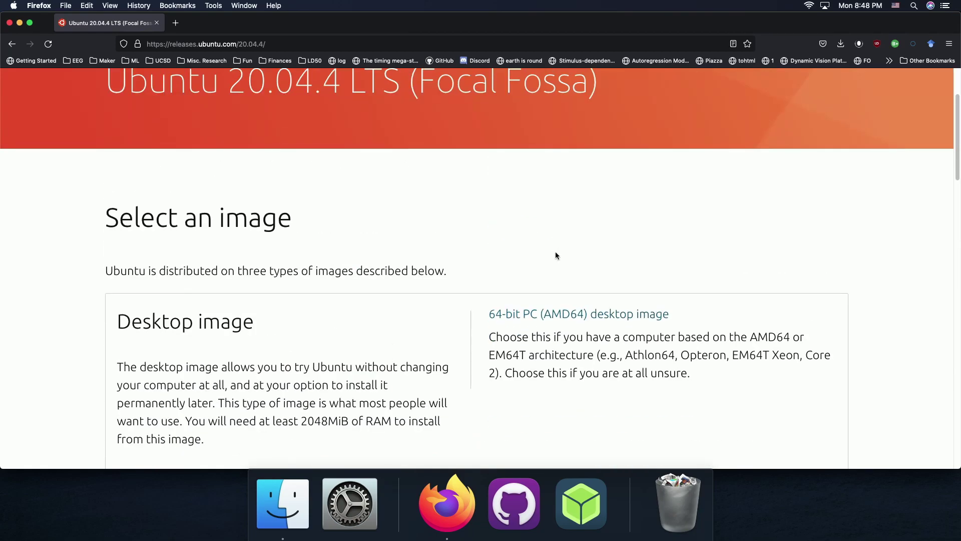
pyautogui.scroll(-2, 557, 255)
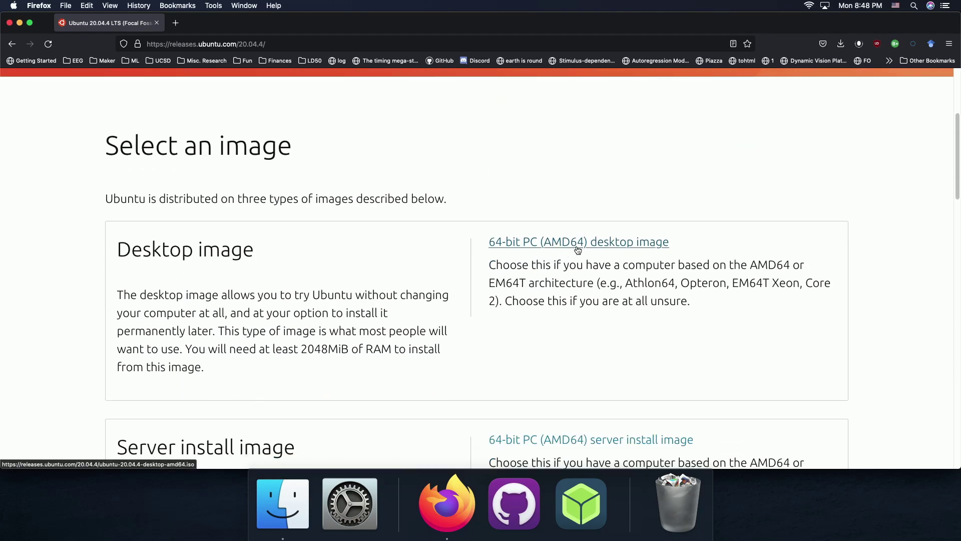
# Step: Start, then cancel, the 64-bit PC (AMD64) desktop image download, and launch balenaEtcher
pyautogui.click(578, 247)
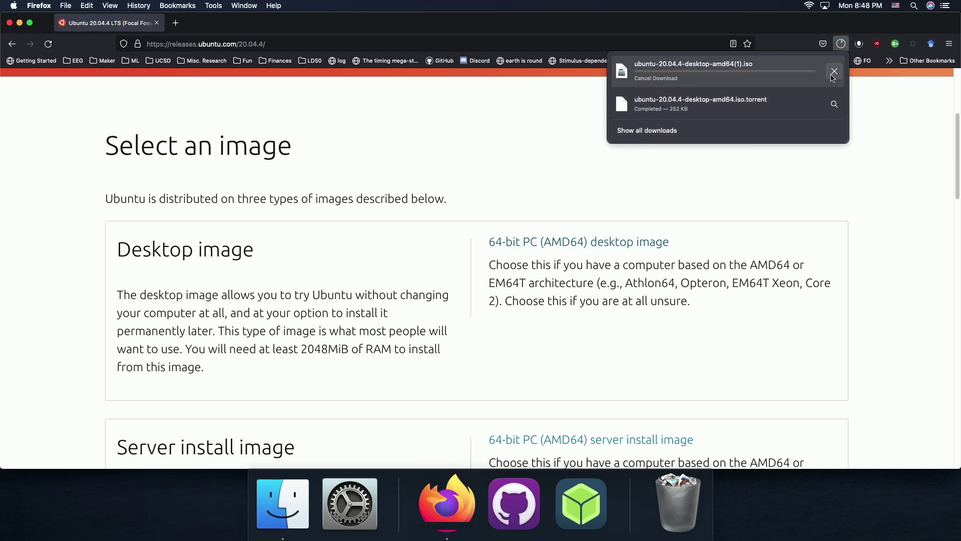
pyautogui.click(834, 75)
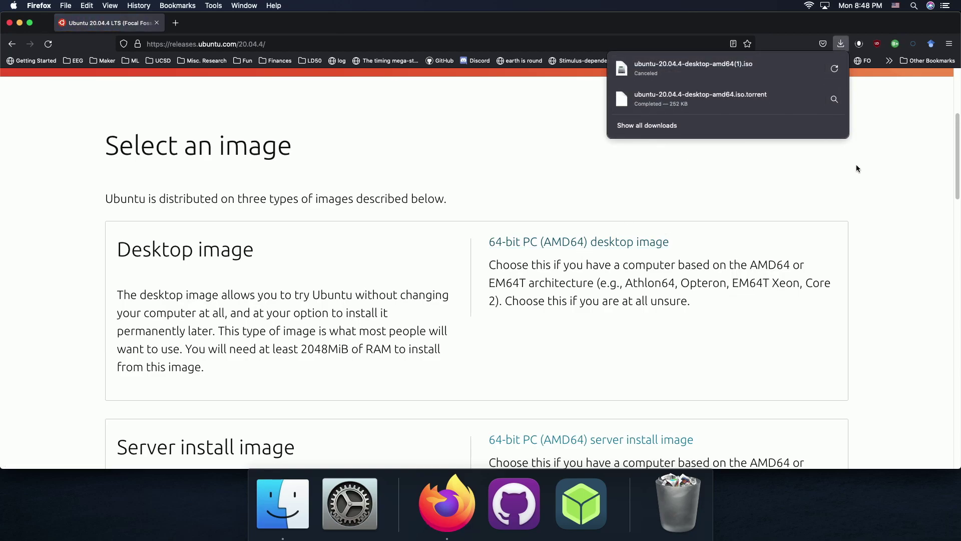
pyautogui.click(839, 164)
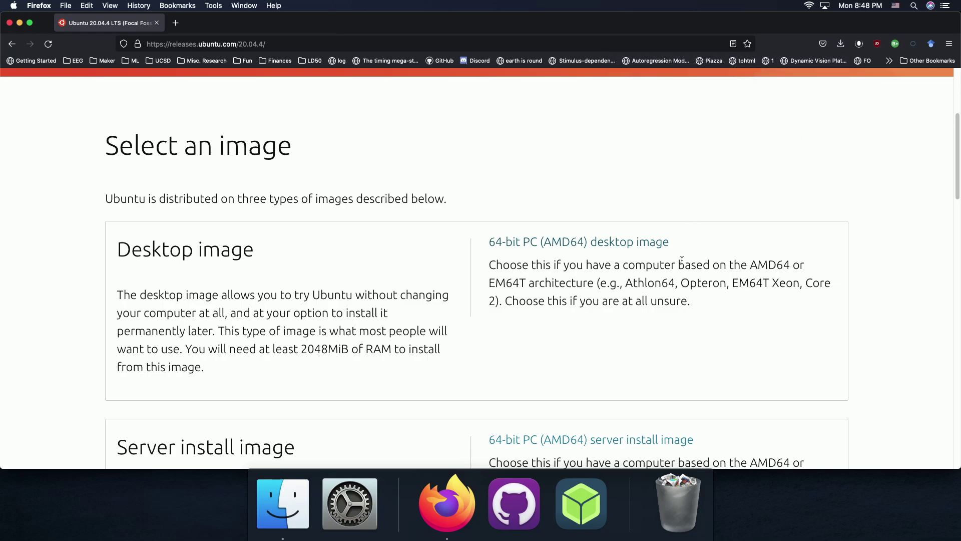
pyautogui.click(581, 503)
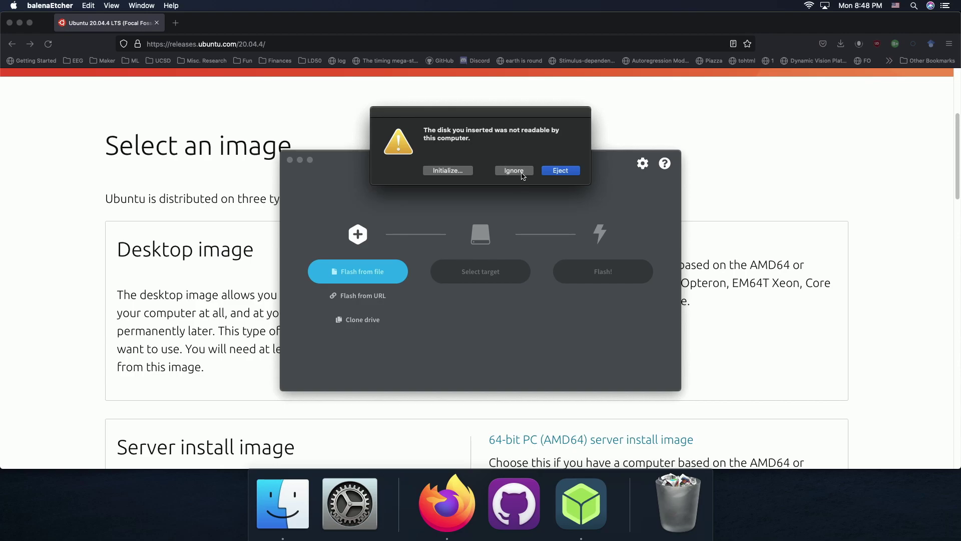
# Step: Ignore the alert saying the inserted disk is not readable
pyautogui.click(519, 172)
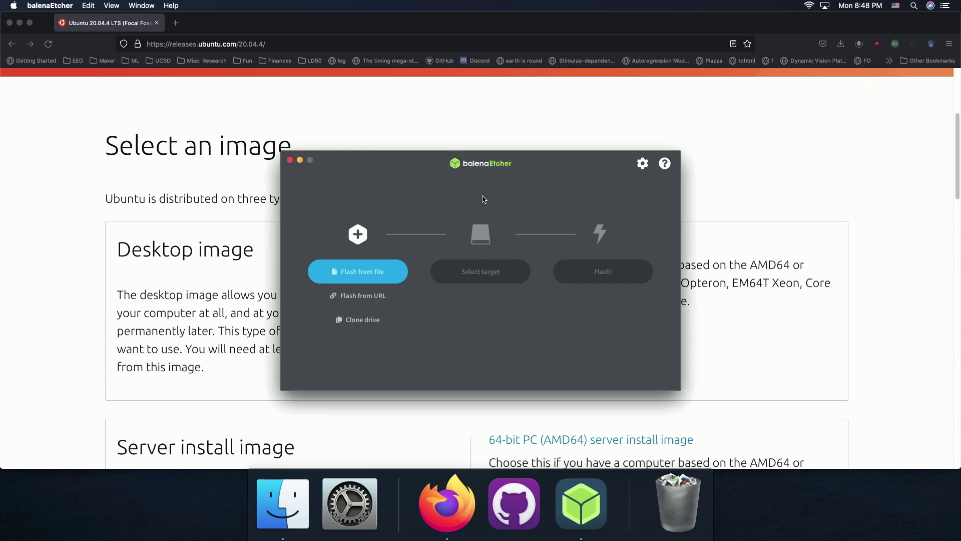
# Step: Load ubuntu-20.04.4-desktop-amd64.iso from Downloads as the image to flash
pyautogui.click(371, 278)
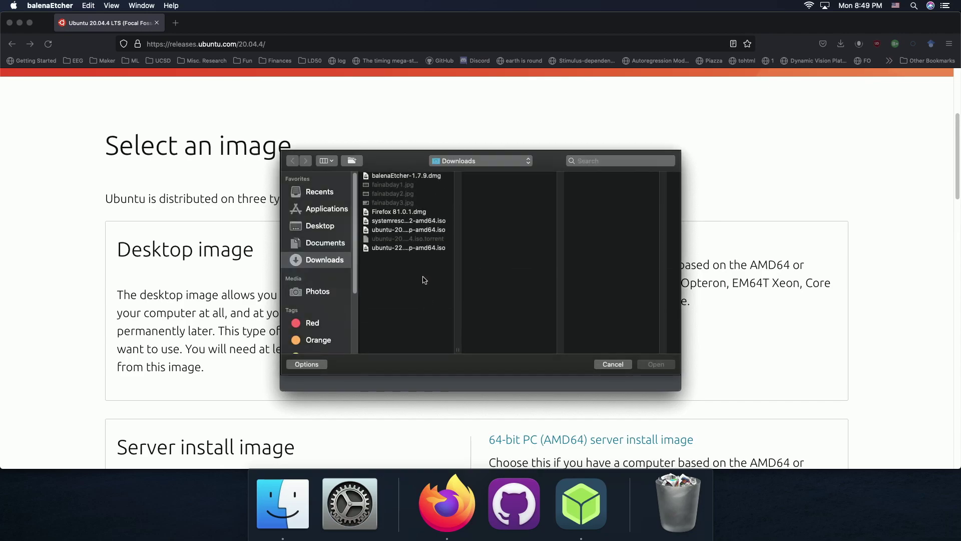
pyautogui.click(391, 232)
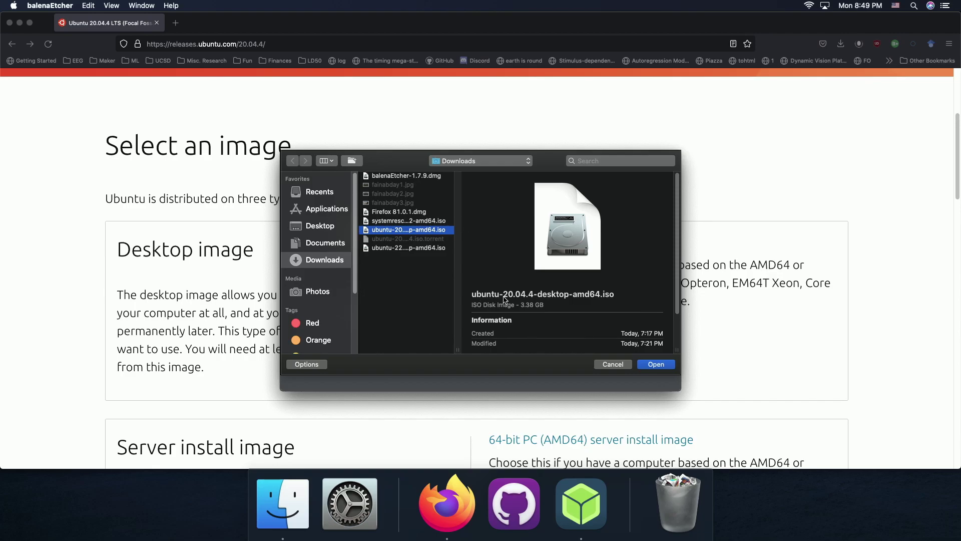
pyautogui.click(652, 367)
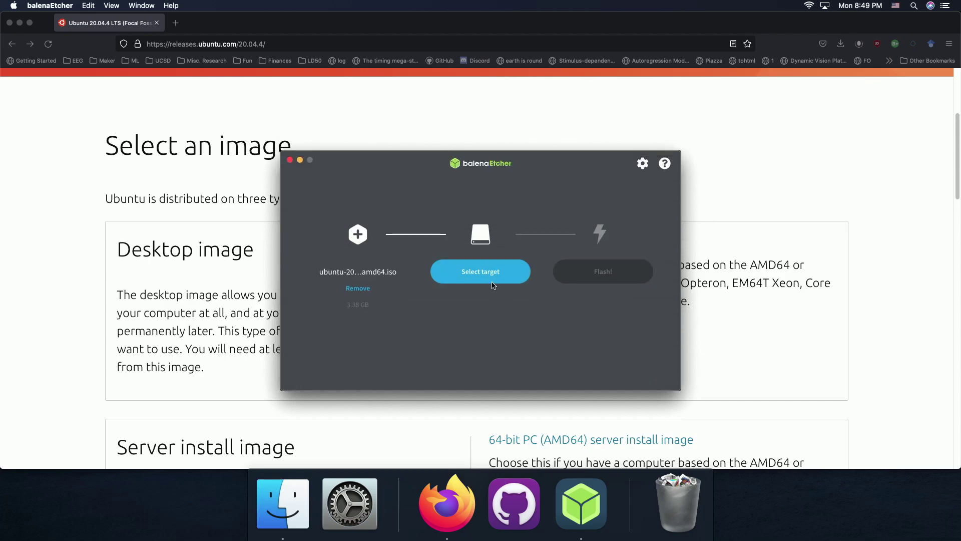
# Step: Set JetFlash Transcend 8GB Media (/dev/disk2) as the flash target
pyautogui.click(492, 278)
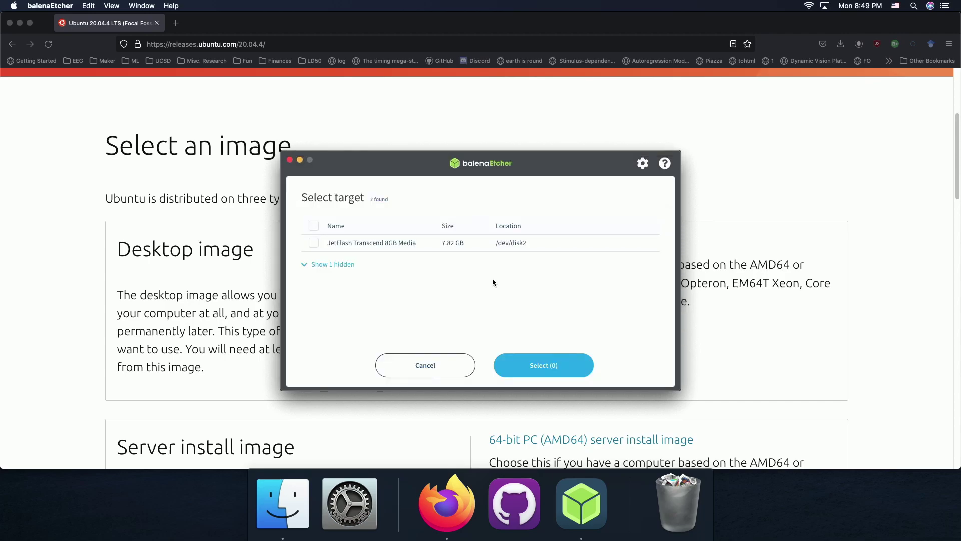
pyautogui.click(314, 244)
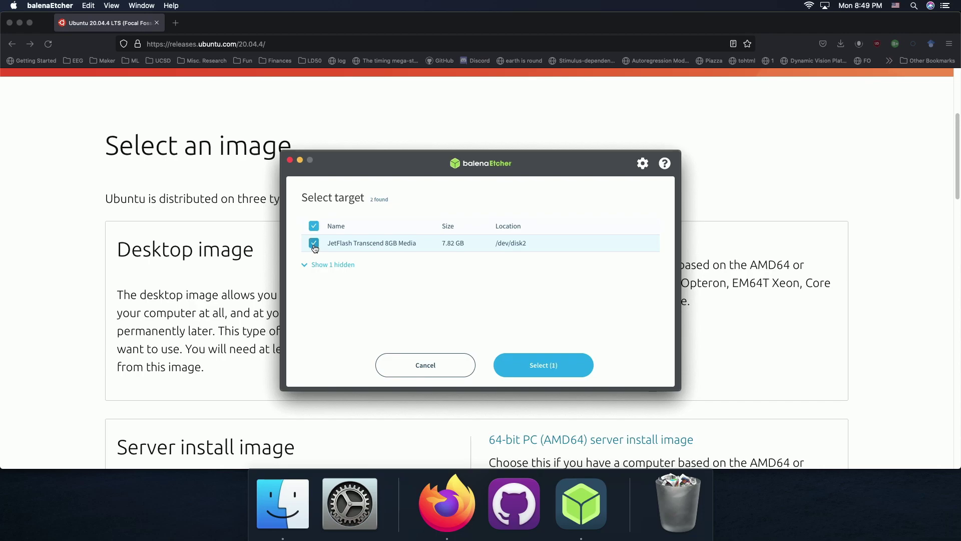
pyautogui.click(555, 365)
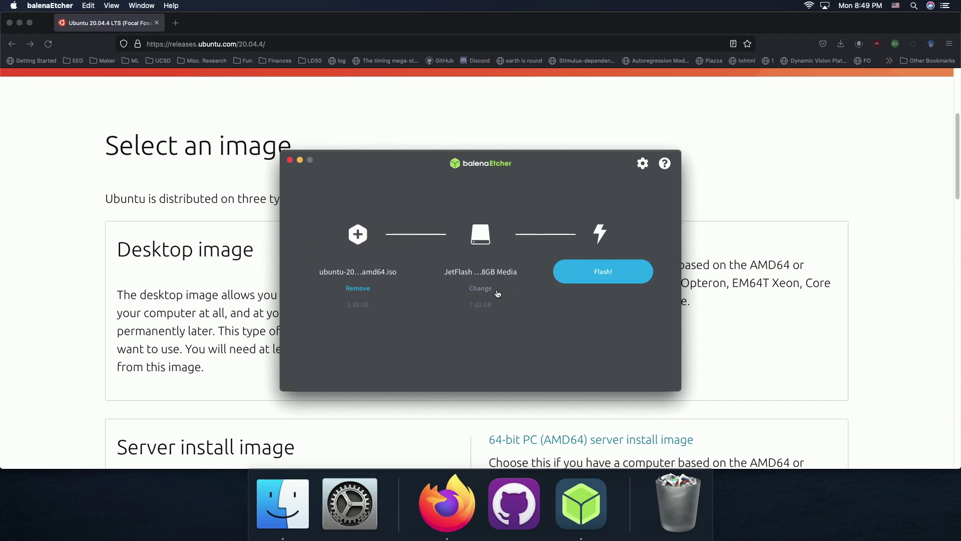
# Step: Start flashing and authorize it with the administrator password
pyautogui.click(601, 278)
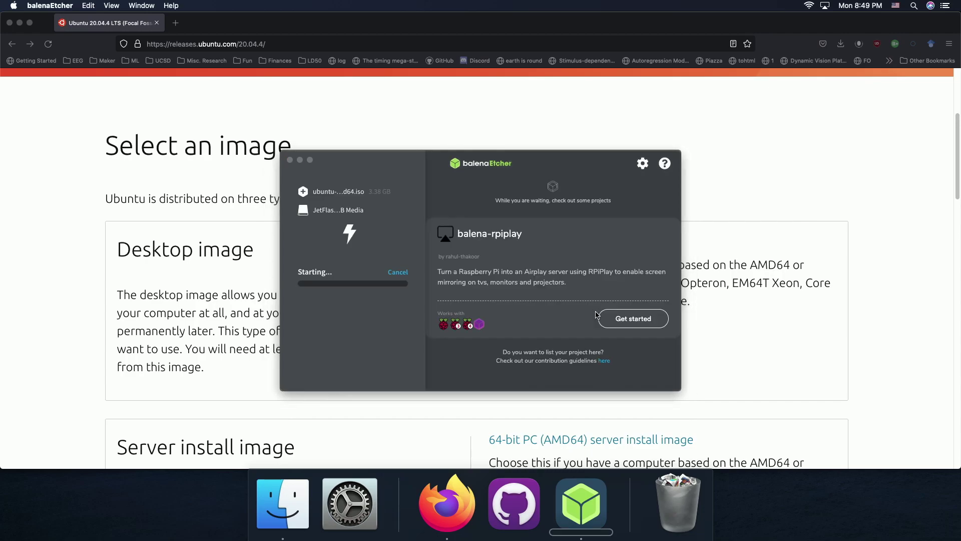
pyautogui.write('******')
pyautogui.click(567, 188)
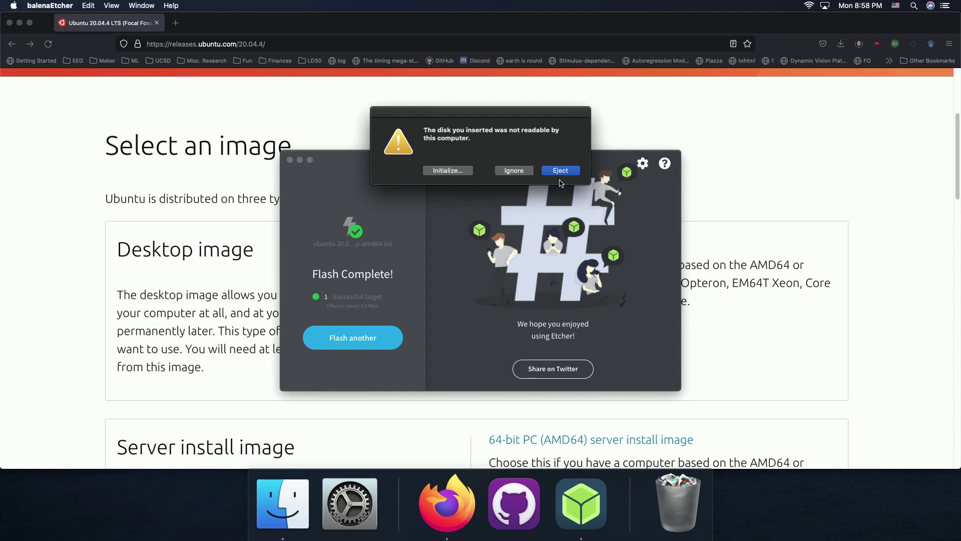
# Step: Ignore the unreadable-disk alert and shut down the Mac from the Apple menu
pyautogui.click(522, 175)
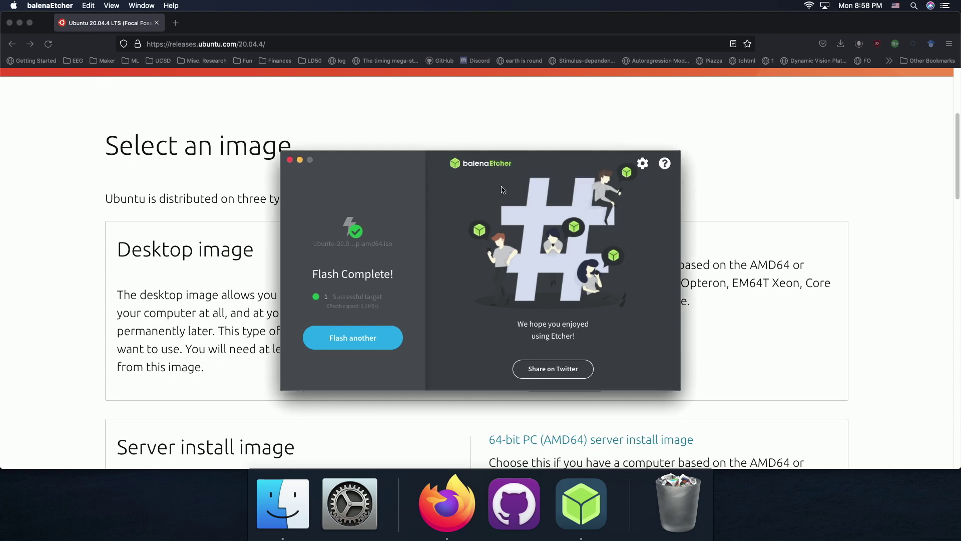
pyautogui.click(13, 6)
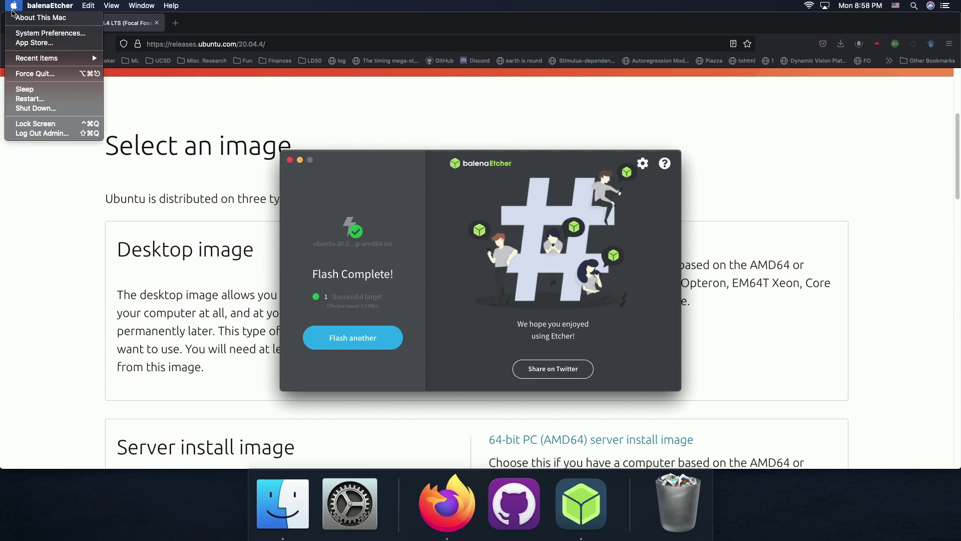
pyautogui.click(60, 109)
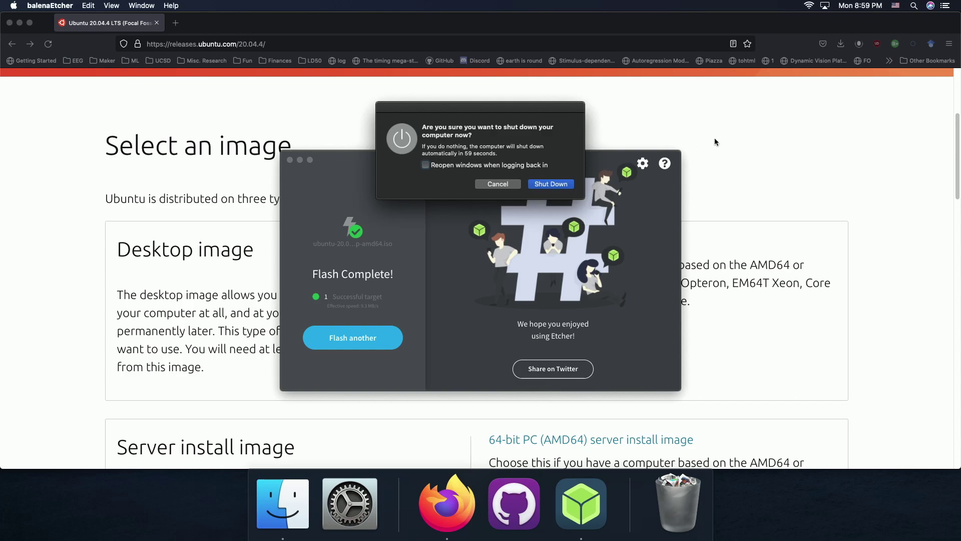
pyautogui.click(570, 184)
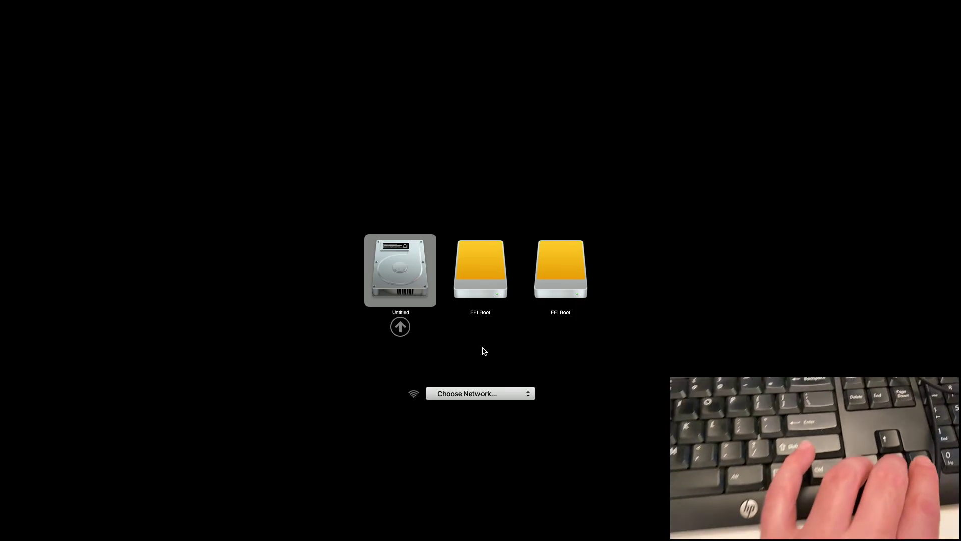
# Step: Highlight the first EFI Boot disk in Startup Manager and boot from it
pyautogui.press('Right')
pyautogui.press('Right')
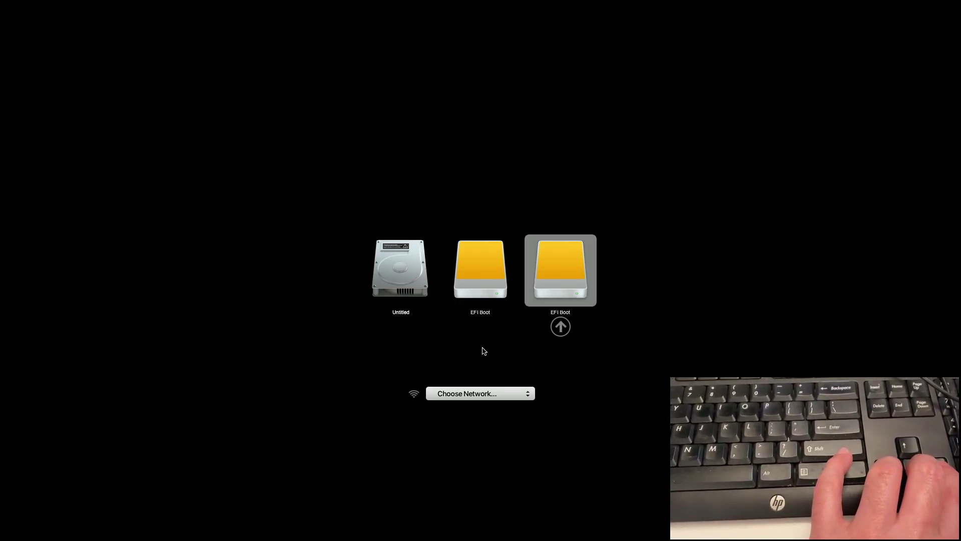
pyautogui.press('Left')
pyautogui.press('Left')
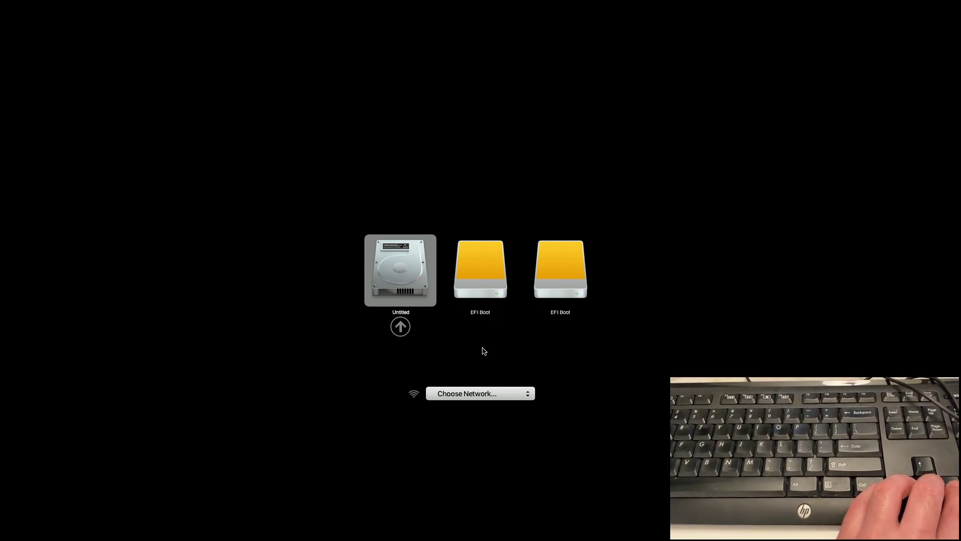
pyautogui.press('Right')
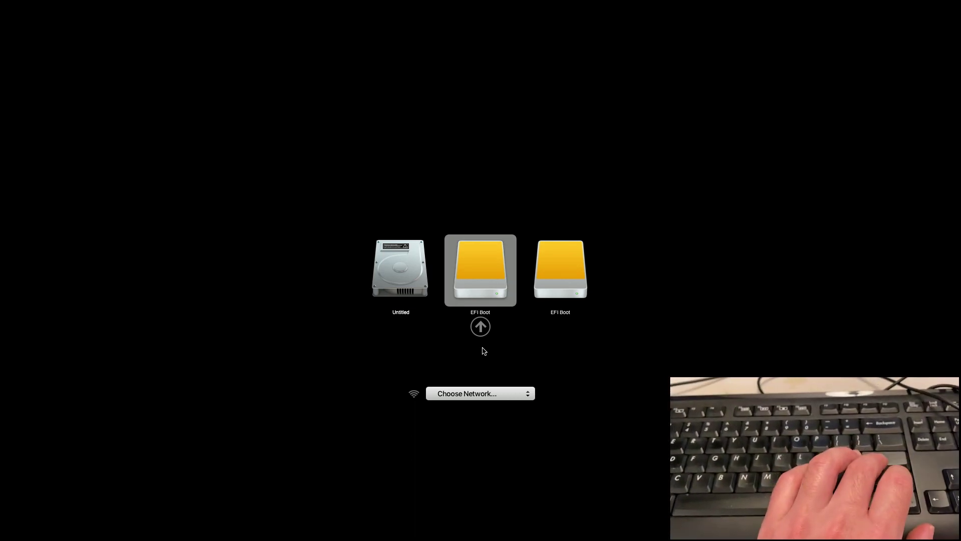
pyautogui.press('Return')
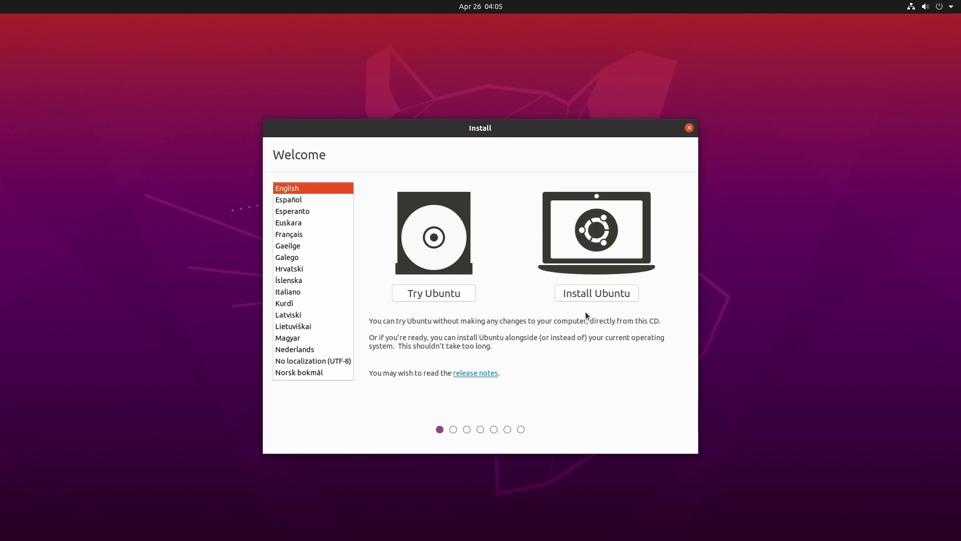
# Step: Choose Try Ubuntu to enter the live session without installing
pyautogui.click(437, 294)
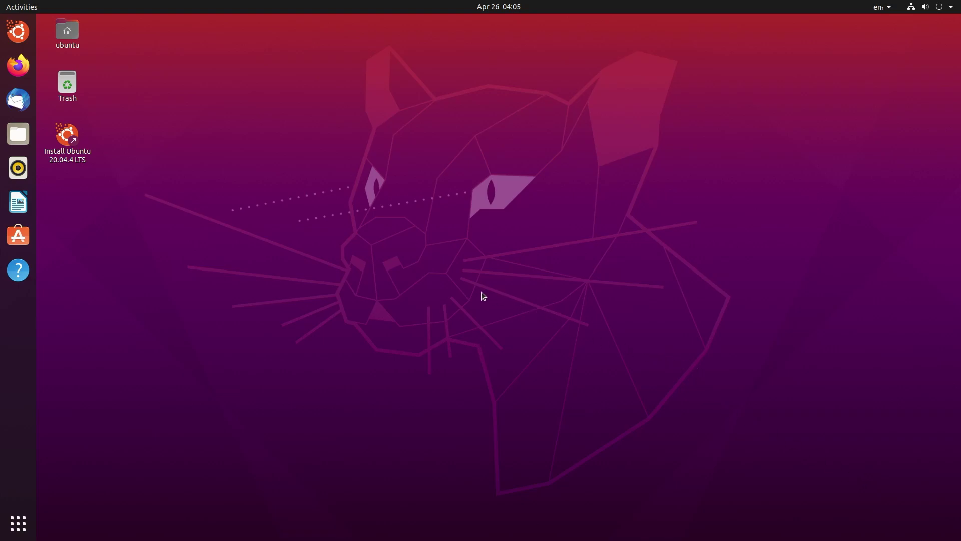
pyautogui.click(15, 140)
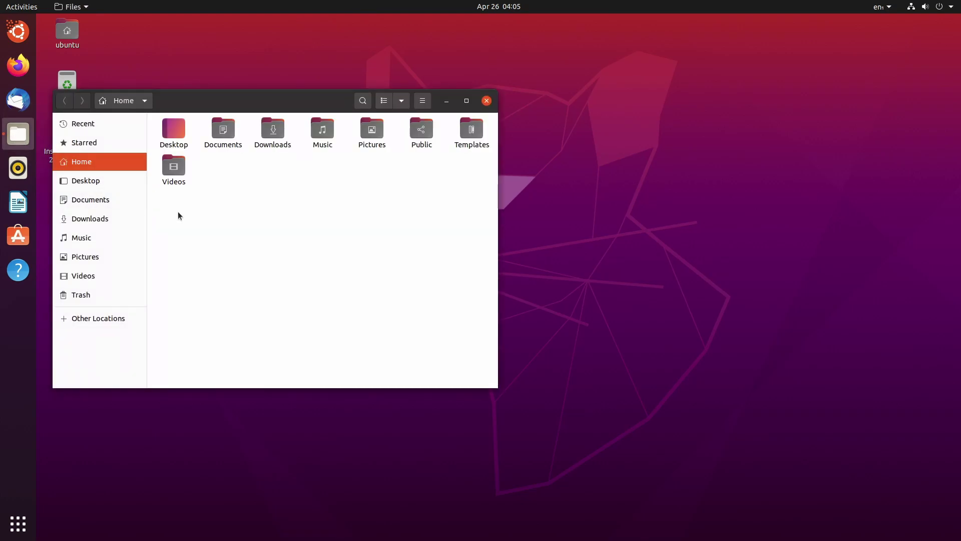
pyautogui.click(65, 318)
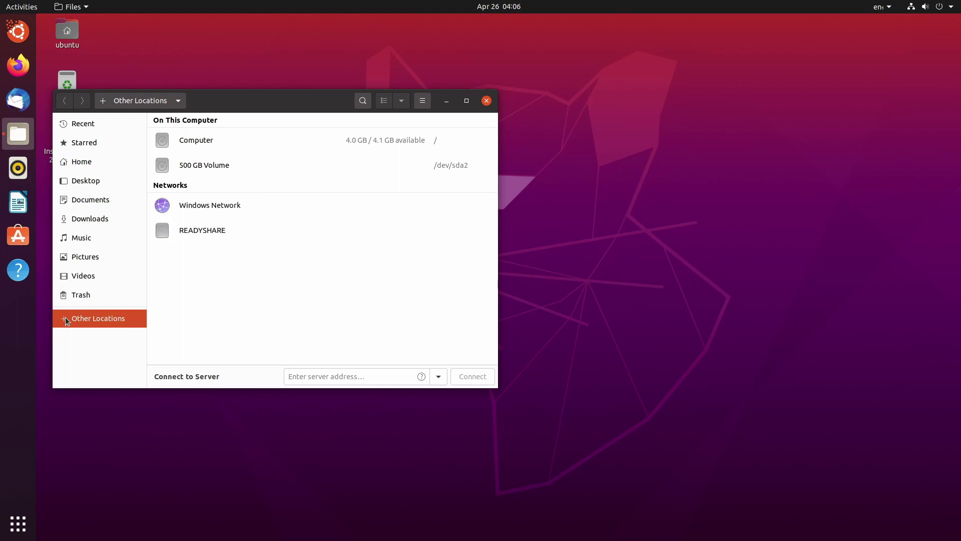
pyautogui.click(215, 167)
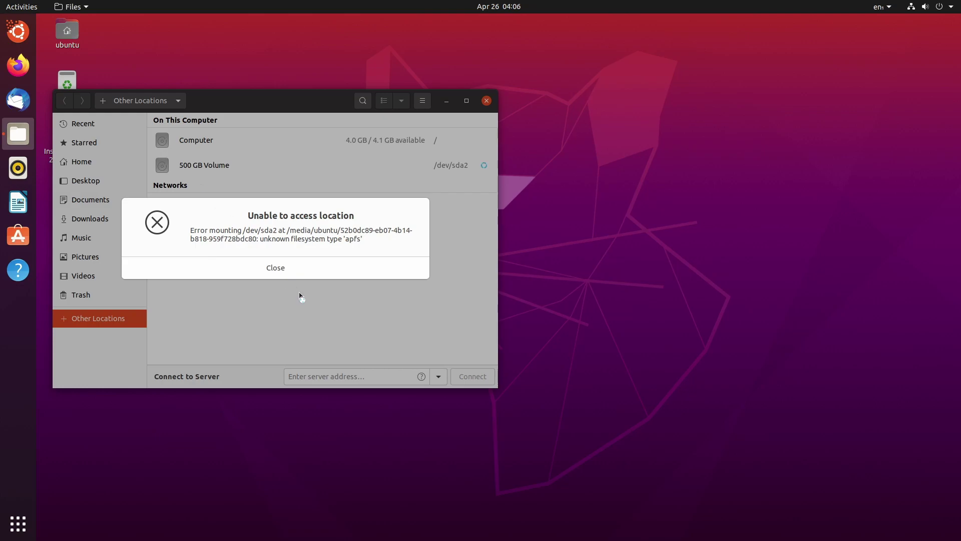
pyautogui.click(296, 268)
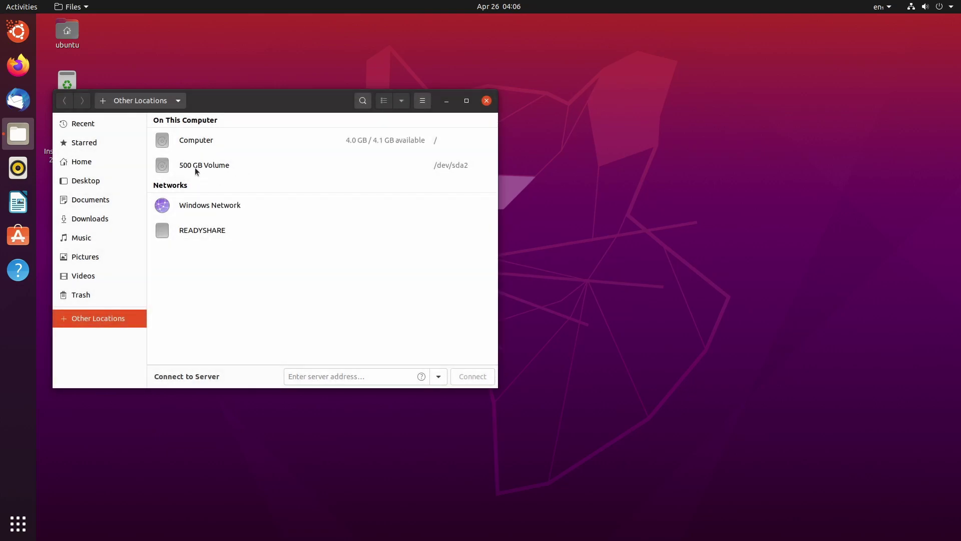
pyautogui.click(195, 170)
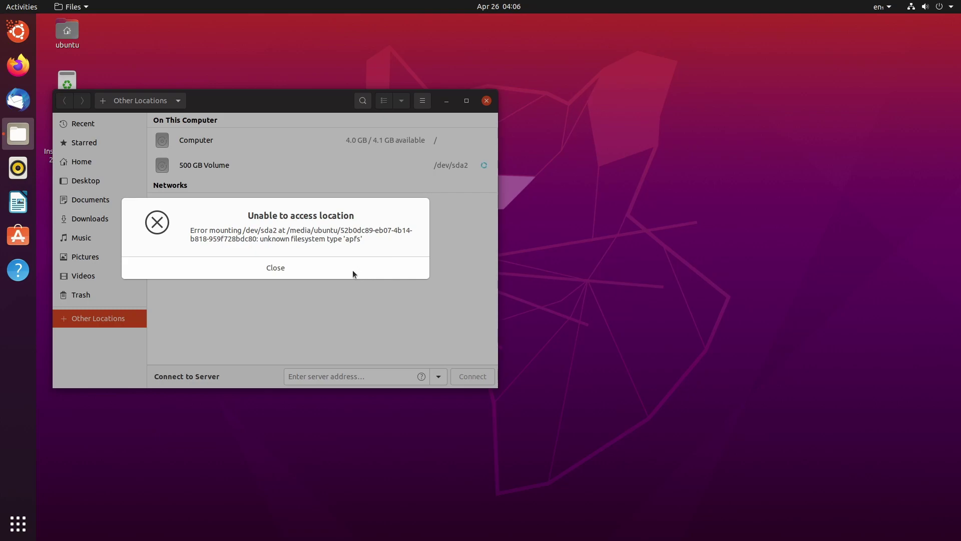
pyautogui.click(353, 266)
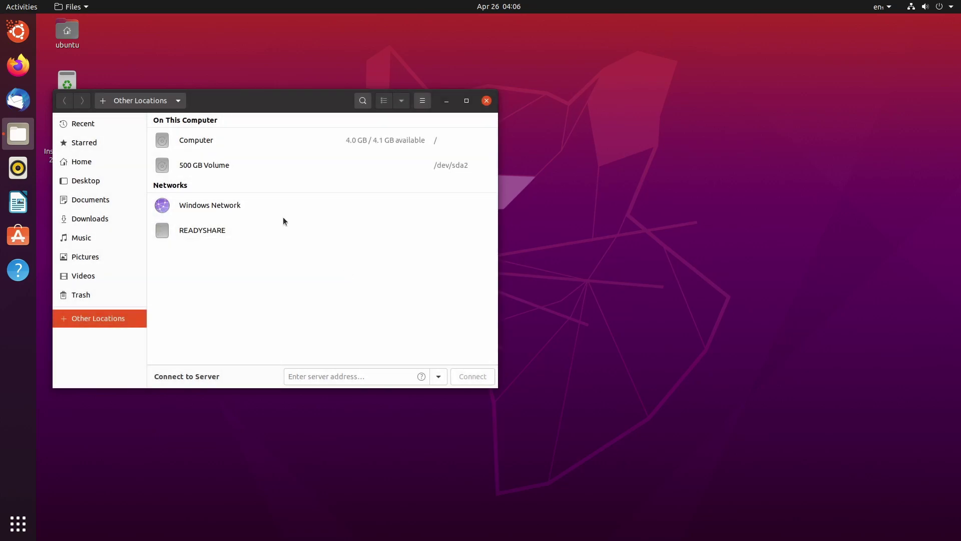
pyautogui.click(486, 101)
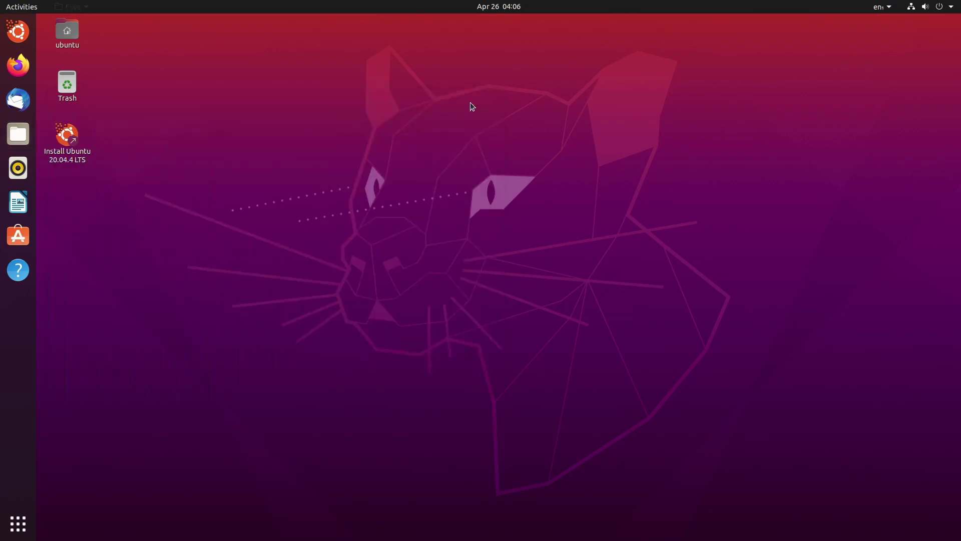
# Step: Launch Terminal from the application search and run sudo apt-get update
pyautogui.click(22, 530)
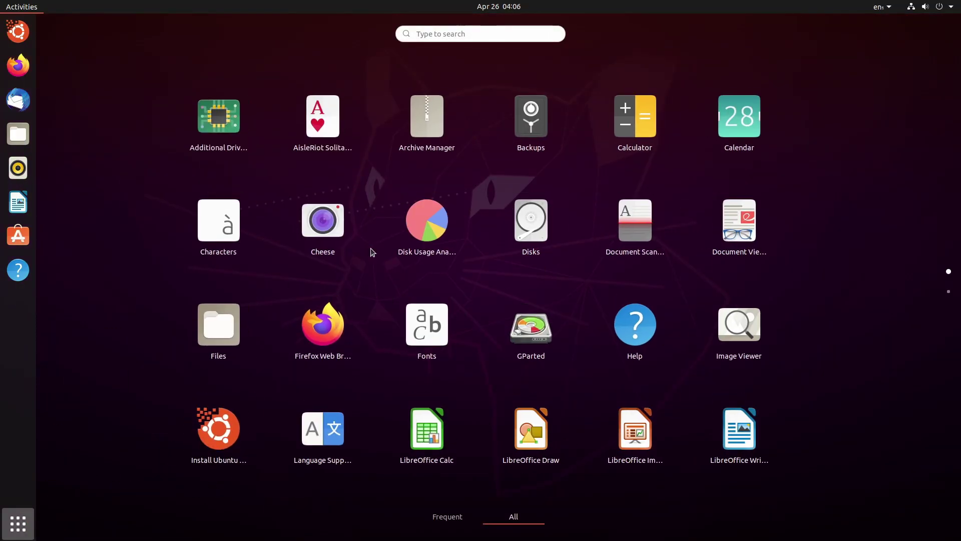
pyautogui.click(445, 36)
pyautogui.write('termin')
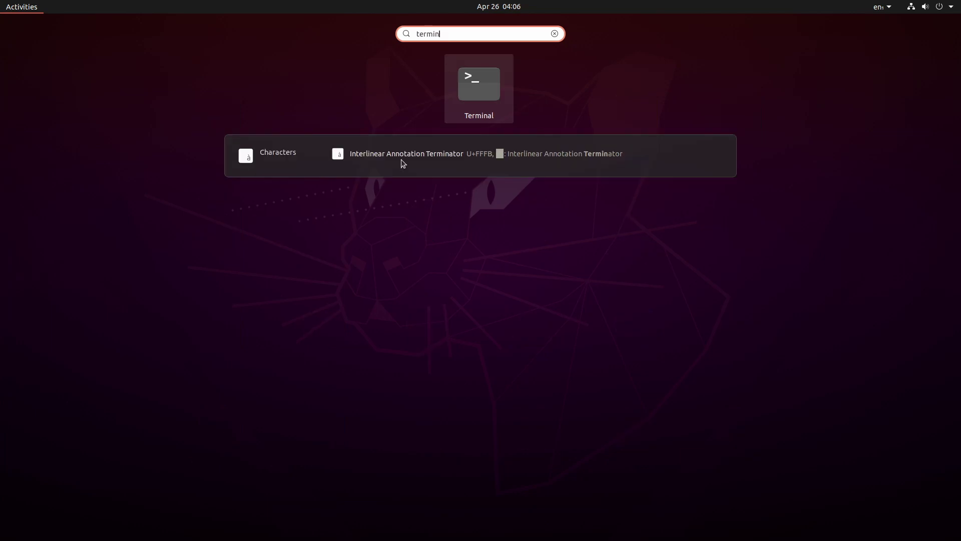
pyautogui.click(496, 98)
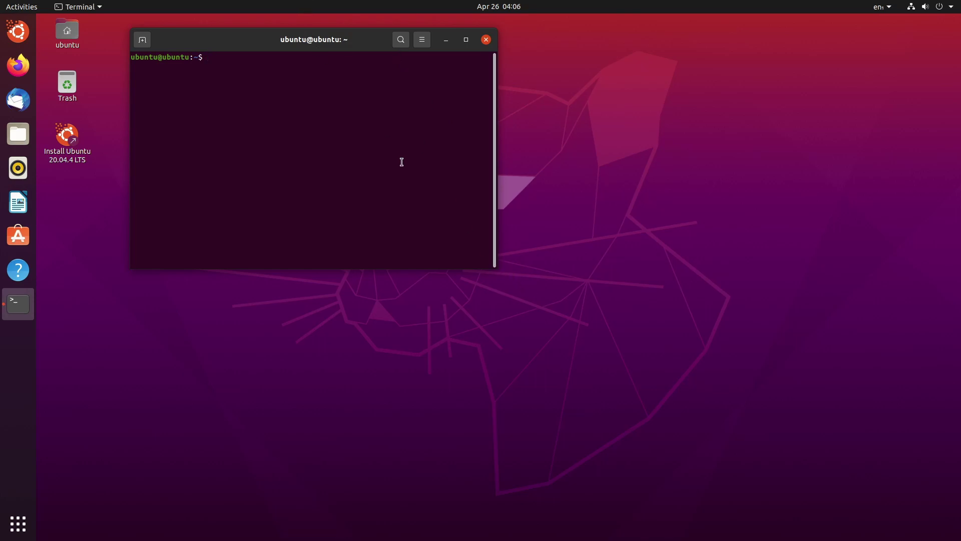
pyautogui.write('sudo apt-get update')
pyautogui.press('Return')
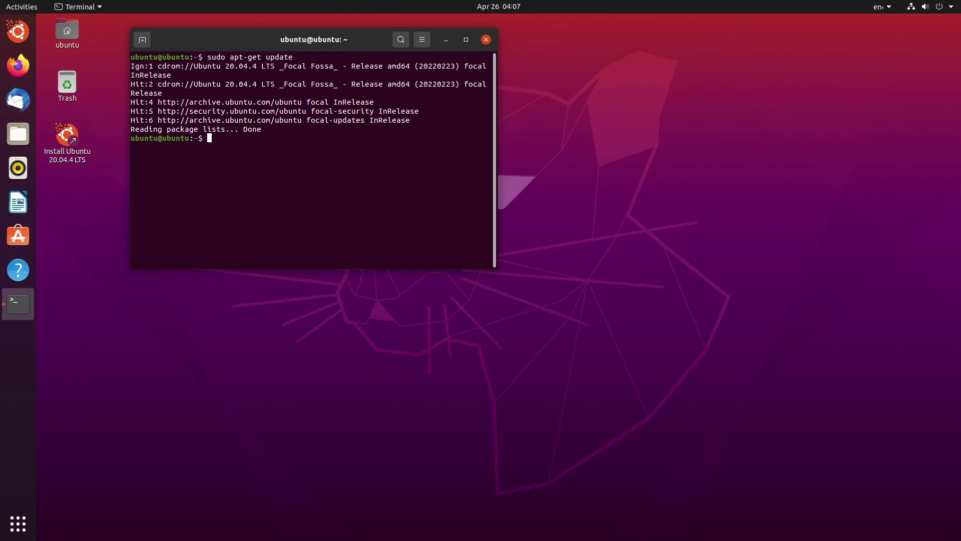
# Step: Run sudo add-apt-repository universe to enable the universe component
pyautogui.write('sudo add-apt-reposio')
pyautogui.write('ory universe')
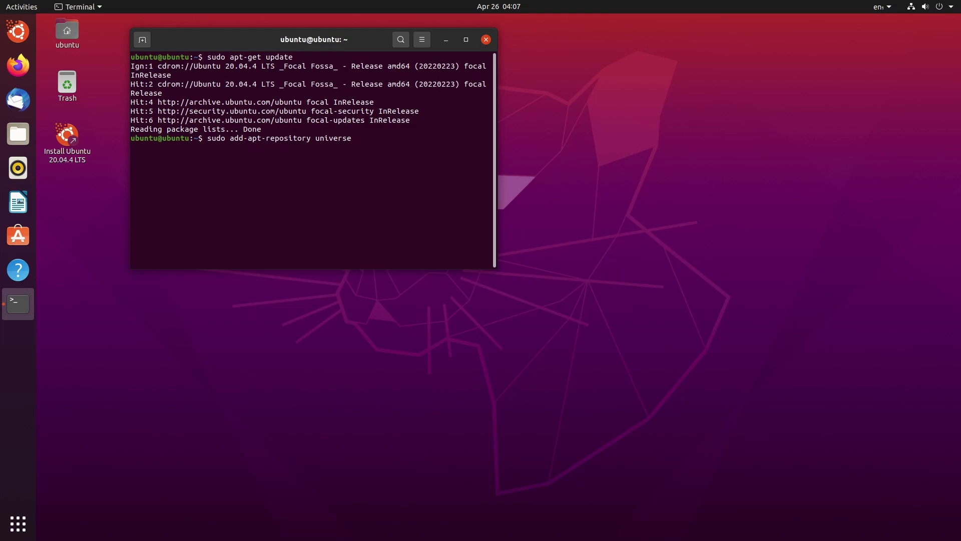
pyautogui.press('Return')
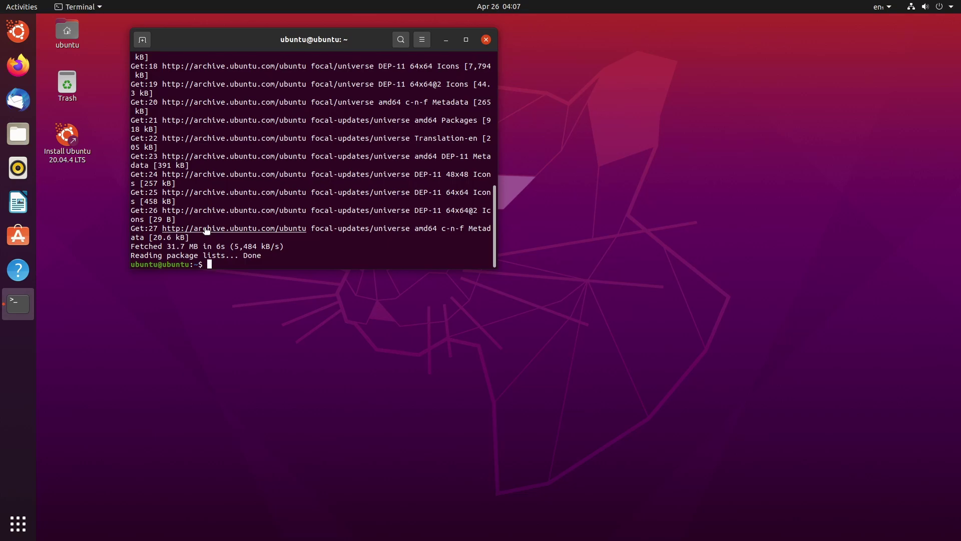
# Step: Install libfsapfs-utils with sudo apt-get install, answering y, then enter sudo fdisk -l
pyautogui.write('sudo apt-get install')
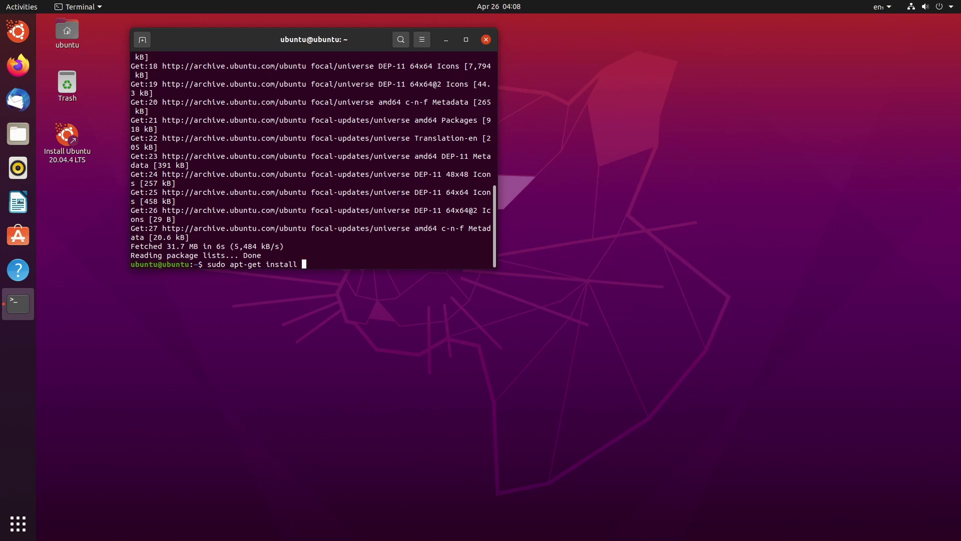
pyautogui.write('libfsapfs-utils')
pyautogui.press('Return')
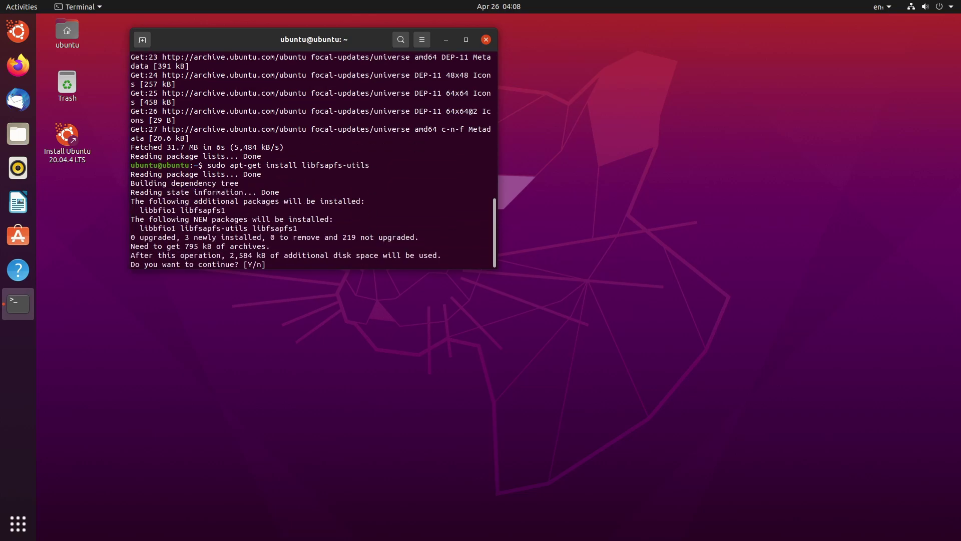
pyautogui.write('y')
pyautogui.press('Return')
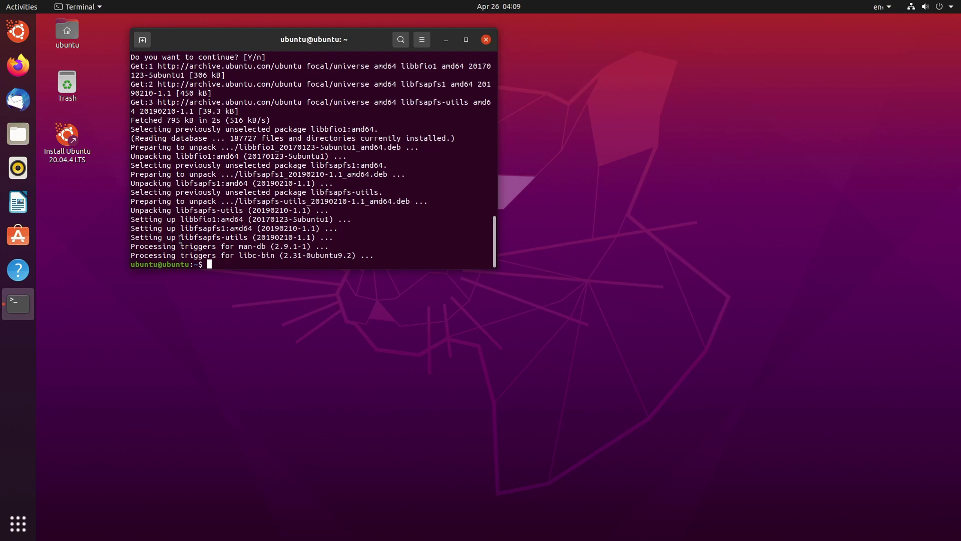
pyautogui.write('sudo fdisk -l')
# Step: List all disks with fdisk and highlight the 465.5G /dev/sda2 partition
pyautogui.press('Return')
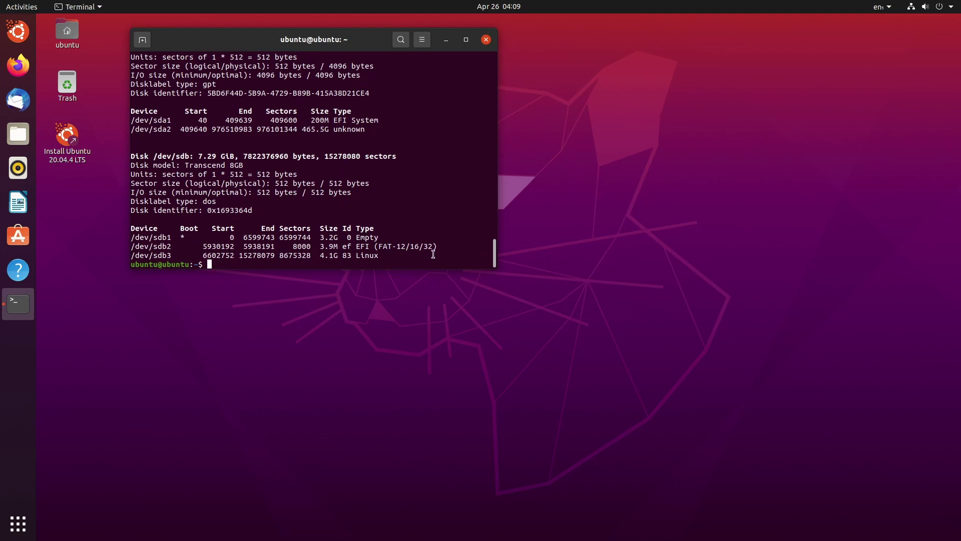
pyautogui.moveTo(302, 130); pyautogui.dragTo(131, 130)
pyautogui.click(327, 131)
pyautogui.click(133, 131)
pyautogui.click(173, 131)
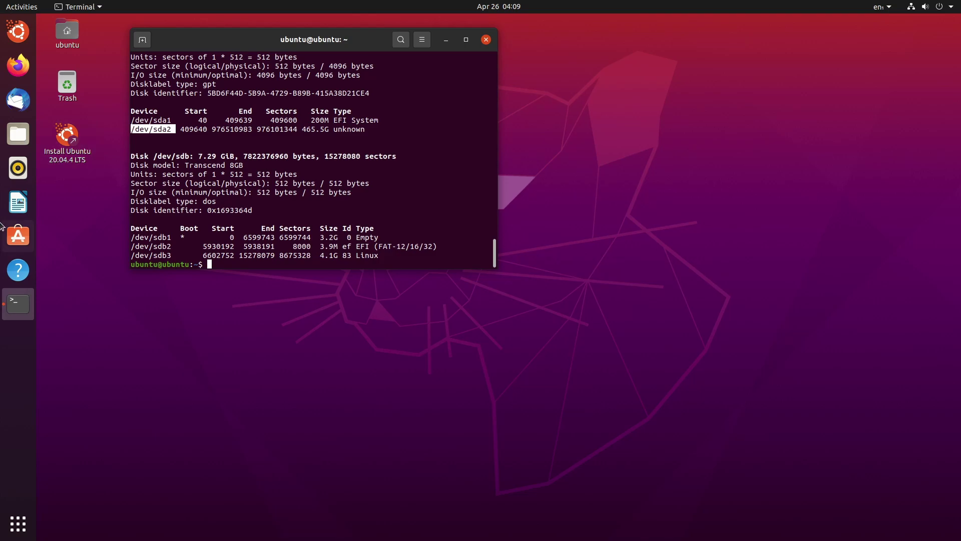
pyautogui.click(246, 265)
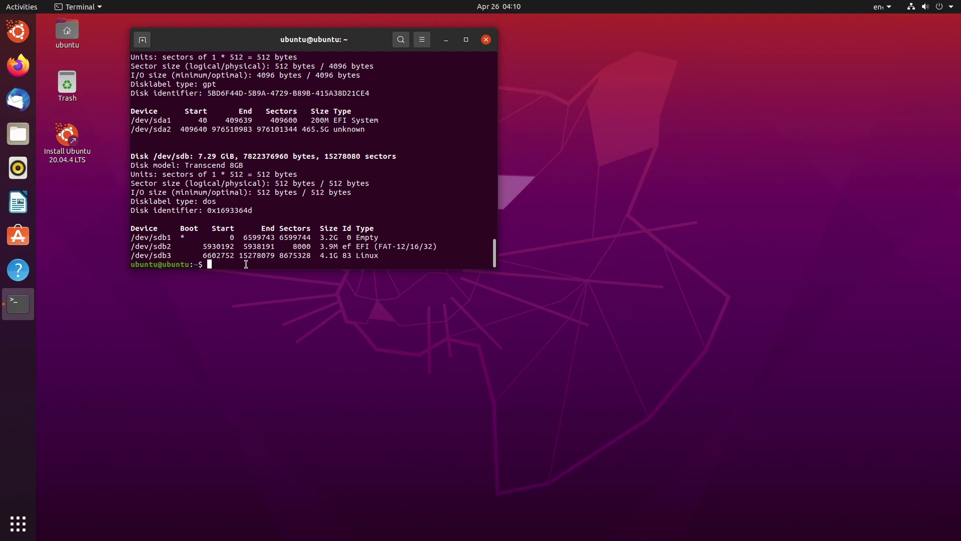
# Step: Move up to the root directory with cd .. and list its contents
pyautogui.write('cd ..')
pyautogui.press('Return')
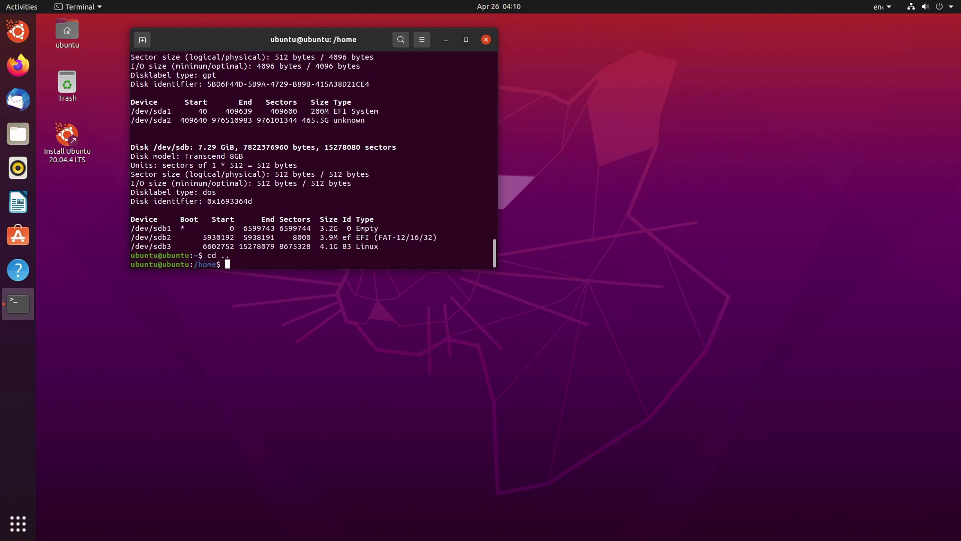
pyautogui.write('cd ..')
pyautogui.press('Return')
pyautogui.write('cd ..')
pyautogui.press('Return')
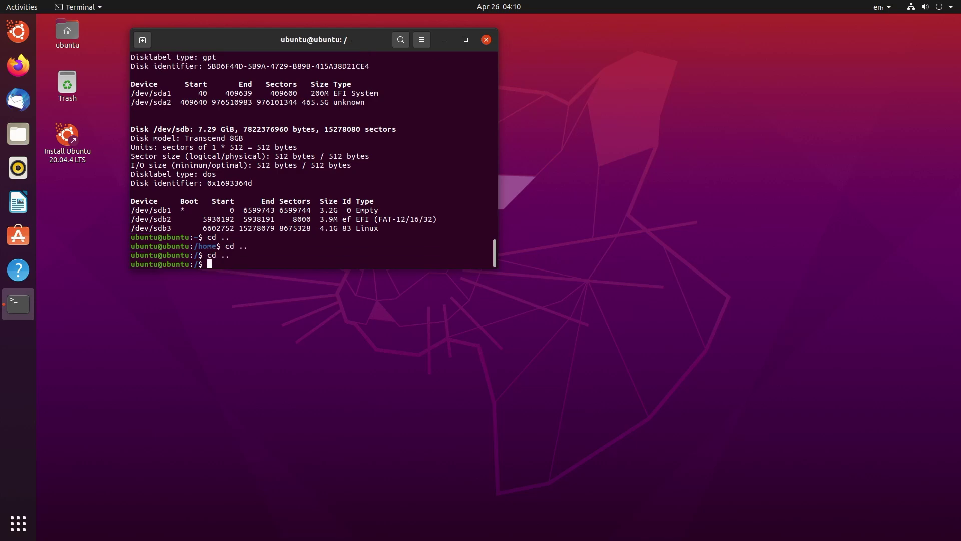
pyautogui.write('ls')
pyautogui.press('Return')
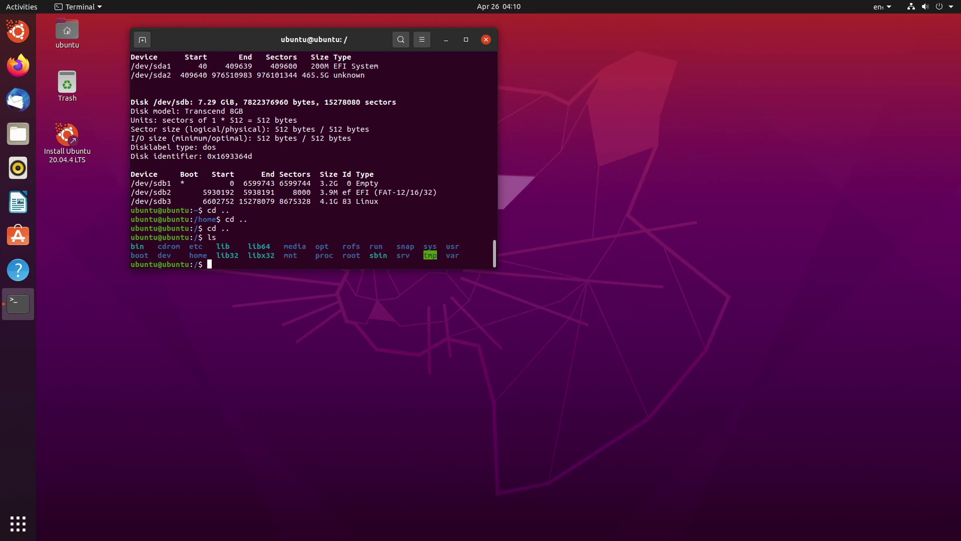
# Step: Change into home/ and list it, showing the ubuntu folder
pyautogui.write('cd j')
pyautogui.press('BackSpace')
pyautogui.write('home/')
pyautogui.press('Return')
pyautogui.write('ls')
pyautogui.press('Return')
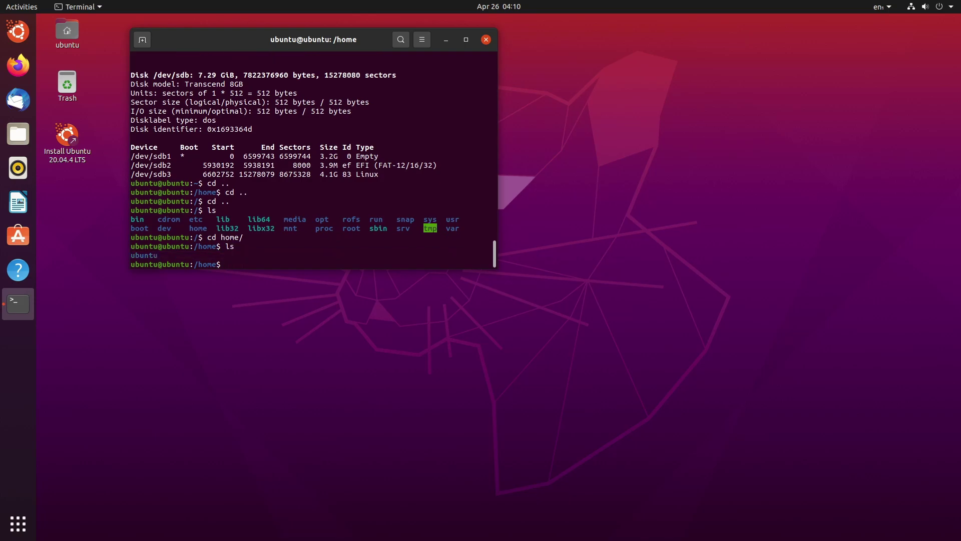
# Step: Create the mount folder in /home with sudo mkdir after plain mkdir is denied, and list it
pyautogui.write('mkdir mount')
pyautogui.press('Return')
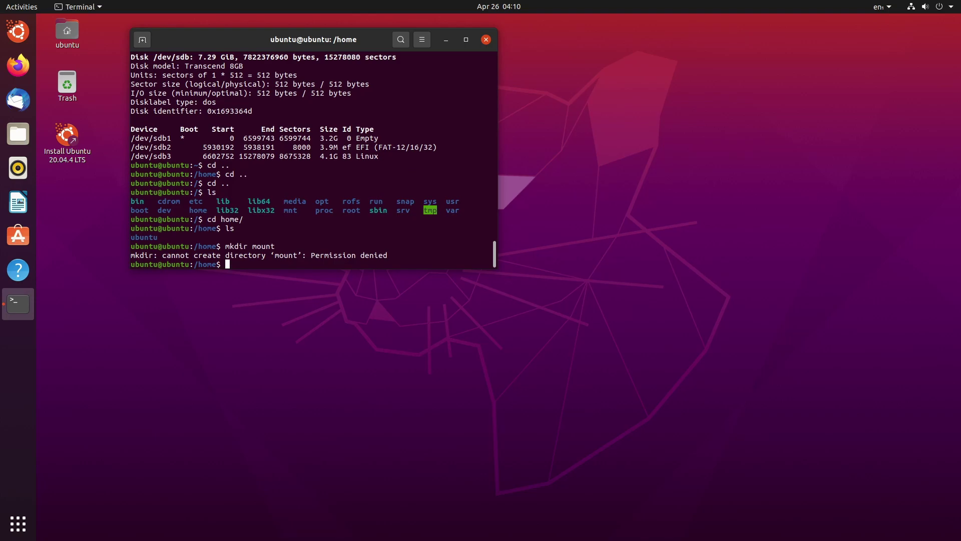
pyautogui.write('sudo mkdir mount')
pyautogui.press('Return')
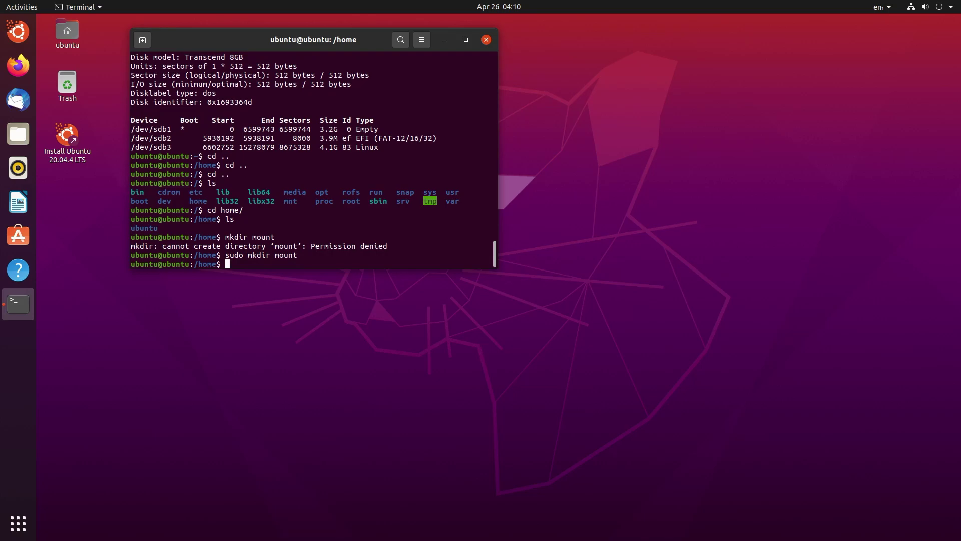
pyautogui.write('ls')
pyautogui.press('Return')
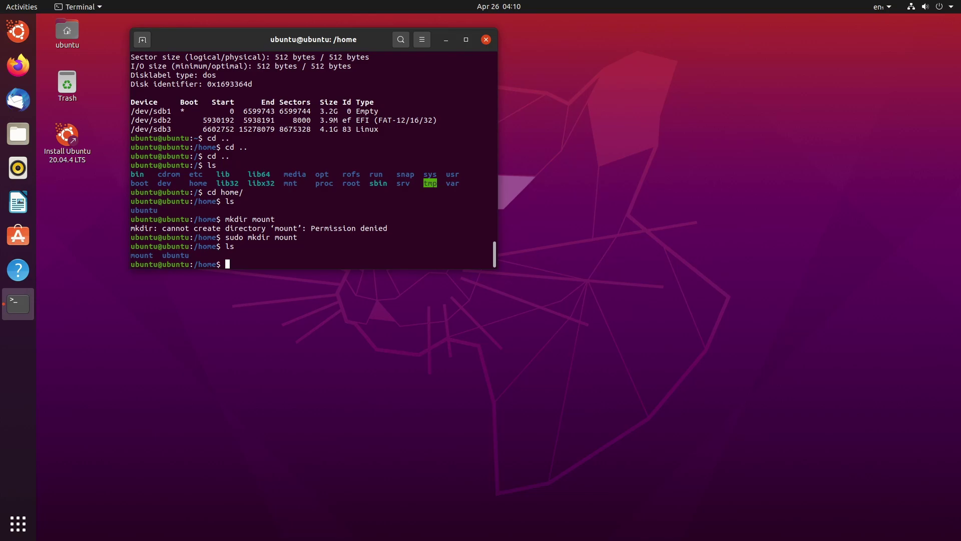
# Step: Mount /dev/sda2 onto /home/mount with sudo fsapfsmount -f 1 and highlight the version output
pyautogui.write('sudo fsapfsmount -f `')
pyautogui.press('BackSpace')
pyautogui.write('1 /')
pyautogui.scroll(3, 353, 190)
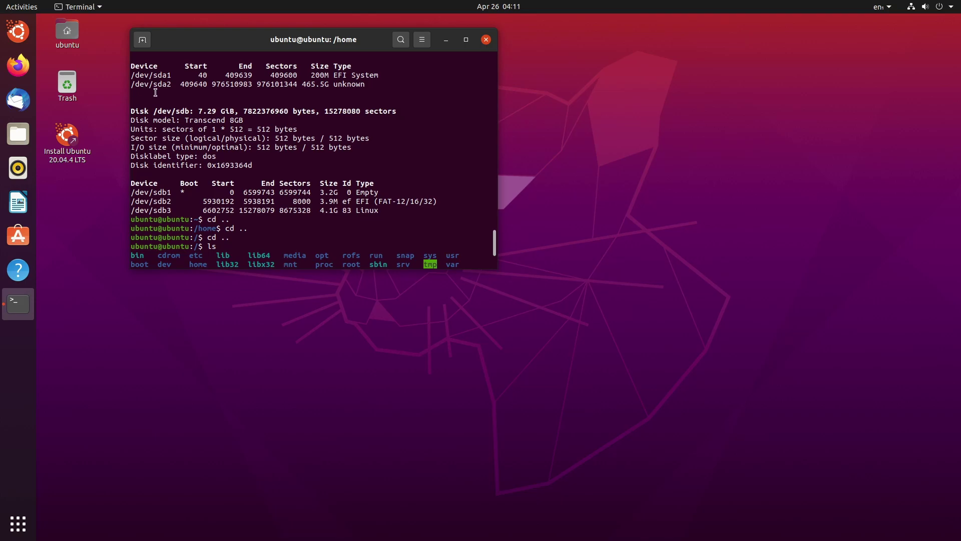
pyautogui.scroll(-3, 261, 200)
pyautogui.write('dev/sda2')
pyautogui.scroll(3, 351, 201)
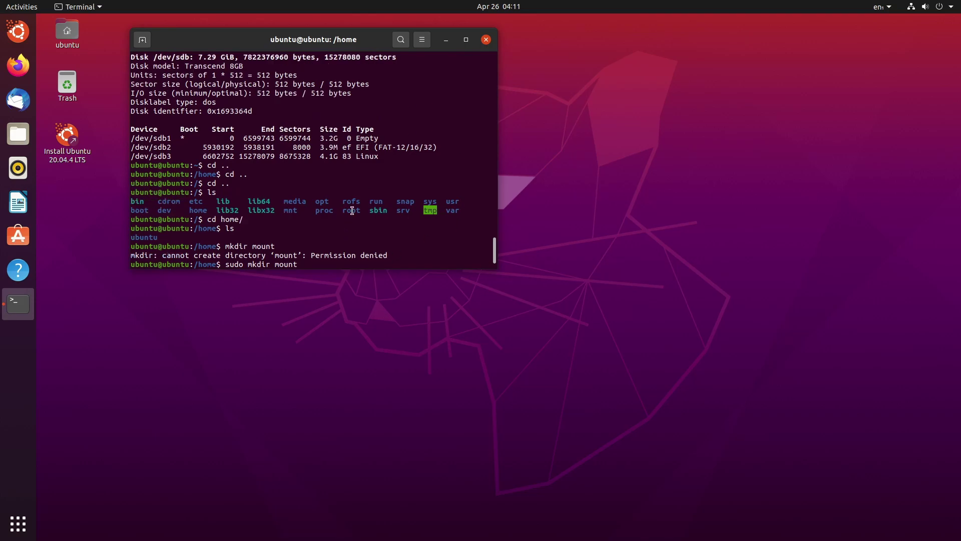
pyautogui.scroll(-3, 362, 233)
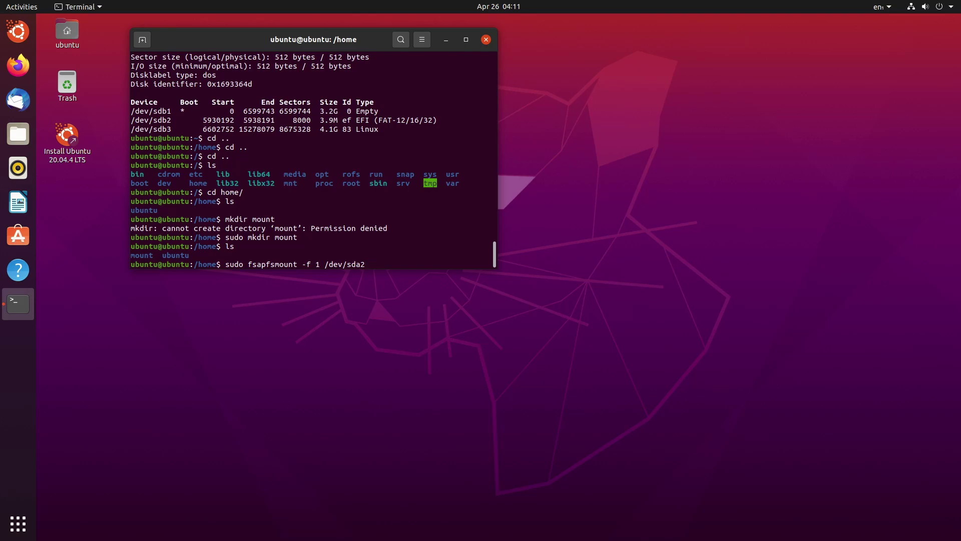
pyautogui.write('/home/mo')
pyautogui.press('Tab')
pyautogui.press('Return')
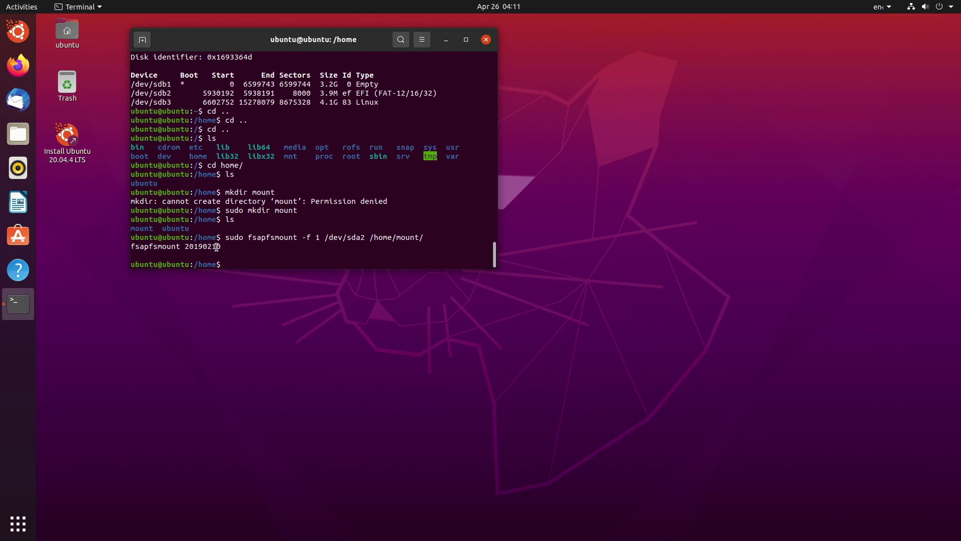
pyautogui.tripleClick(134, 245)
# Step: Run sudo xdg-open to launch Files as root showing /home
pyautogui.click(295, 264)
pyautogui.write('sudo xdg-open .')
pyautogui.press('Return')
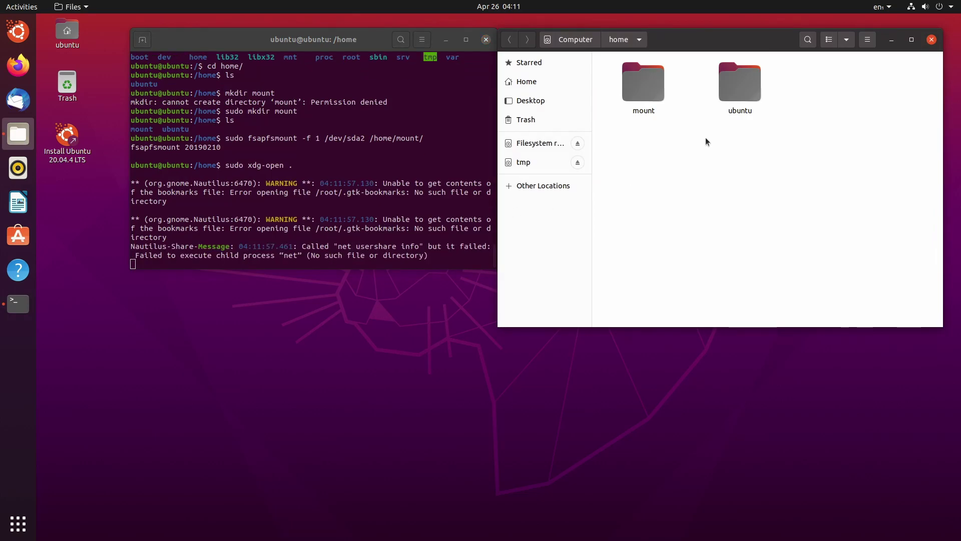
# Step: Navigate mount > Users > admin > Desktop in root Files and select the screenshot PNG
pyautogui.moveTo(680, 37); pyautogui.dragTo(520, 96)
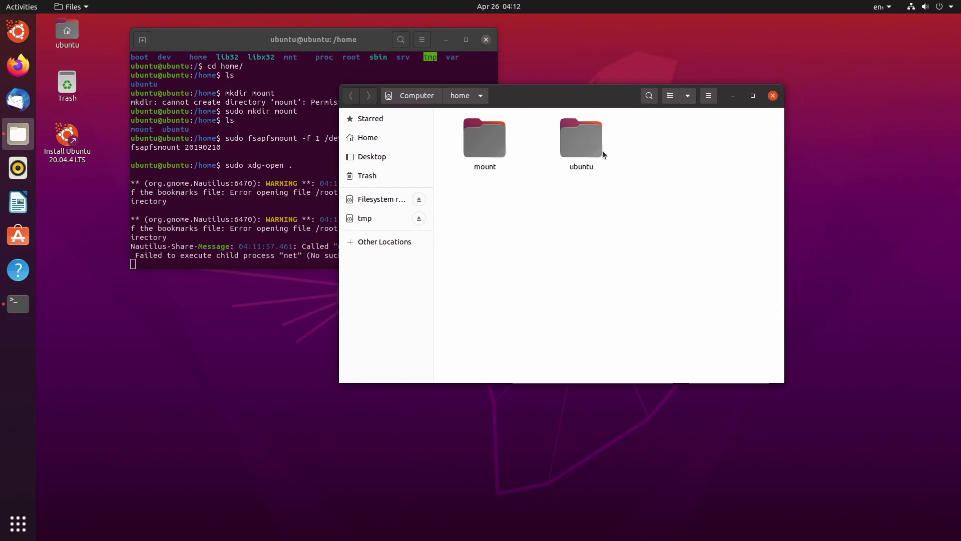
pyautogui.click(499, 151)
pyautogui.click(516, 189)
pyautogui.doubleClick(490, 149)
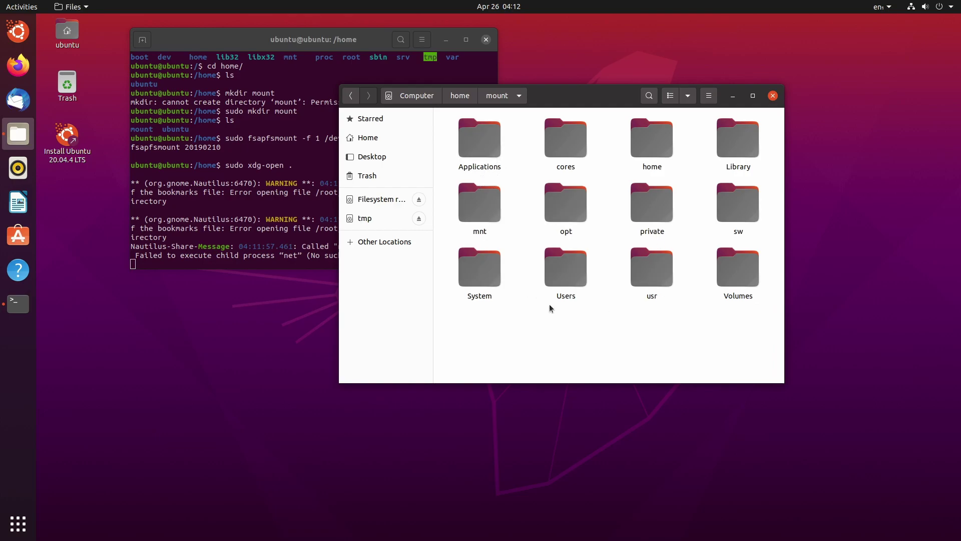
pyautogui.doubleClick(571, 271)
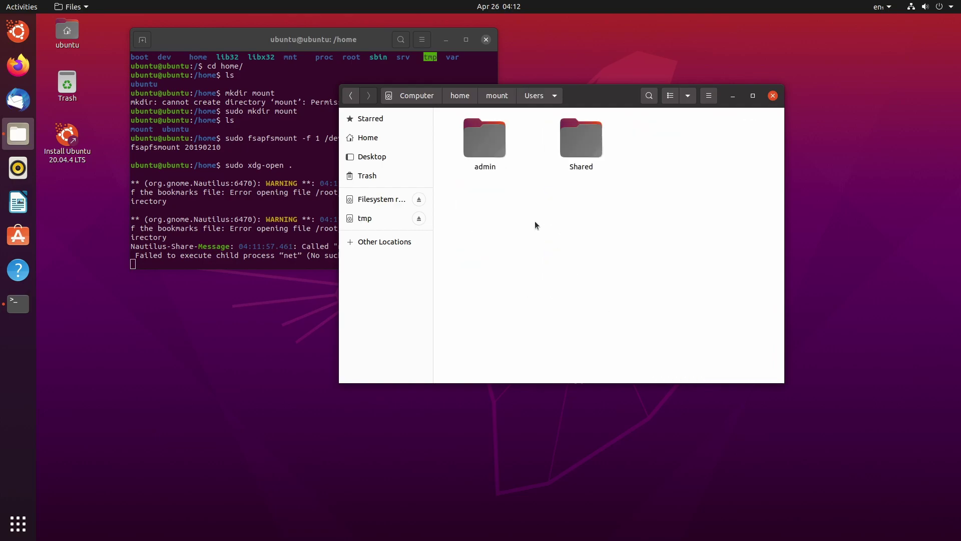
pyautogui.doubleClick(489, 142)
pyautogui.doubleClick(483, 139)
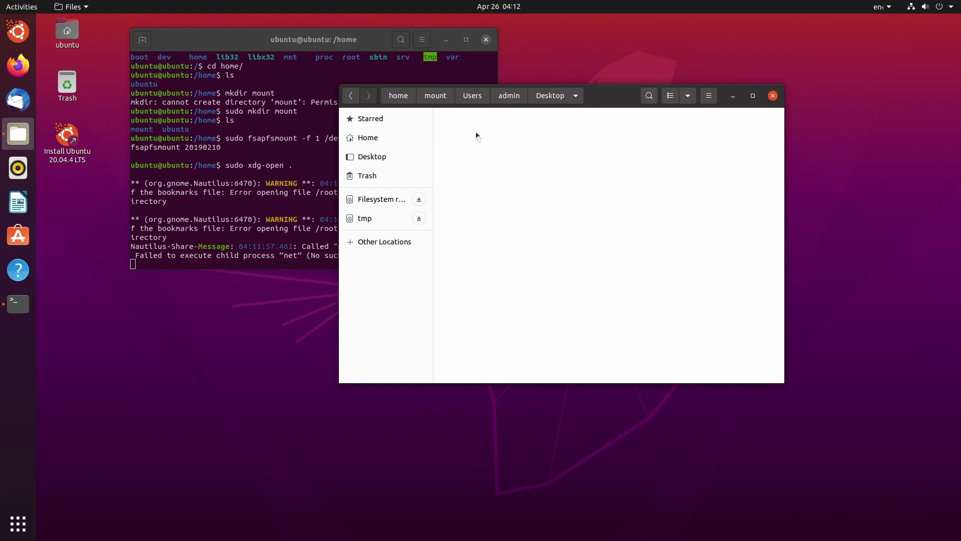
pyautogui.click(581, 160)
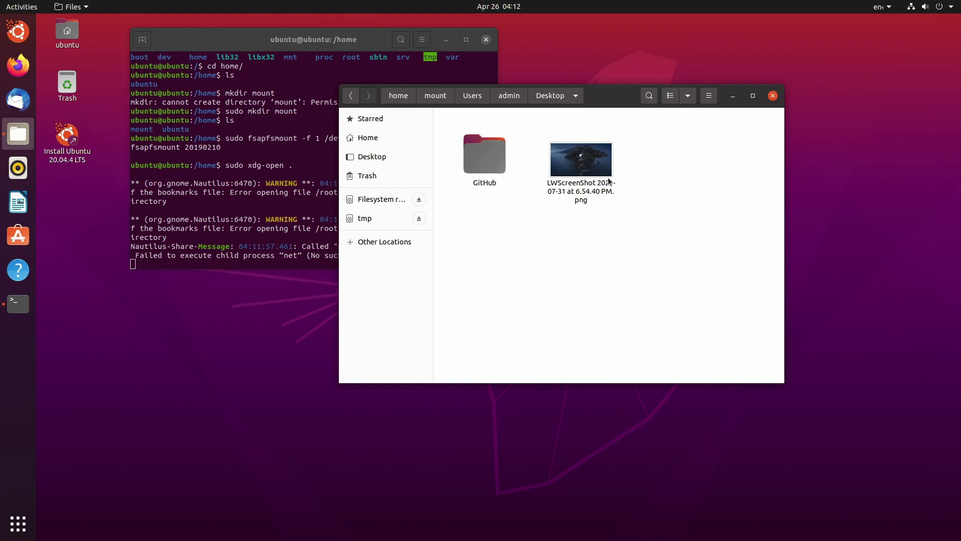
pyautogui.click(592, 176)
pyautogui.click(653, 244)
pyautogui.click(606, 181)
pyautogui.click(671, 246)
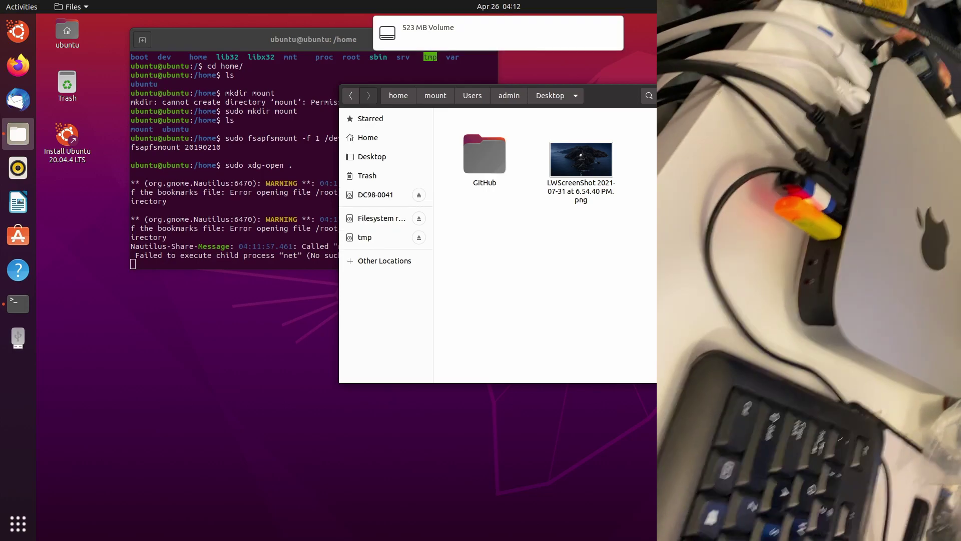
# Step: Open the 523 MB volume and drag the screenshot PNG onto it, dismissing the permission-denied error
pyautogui.moveTo(470, 44)
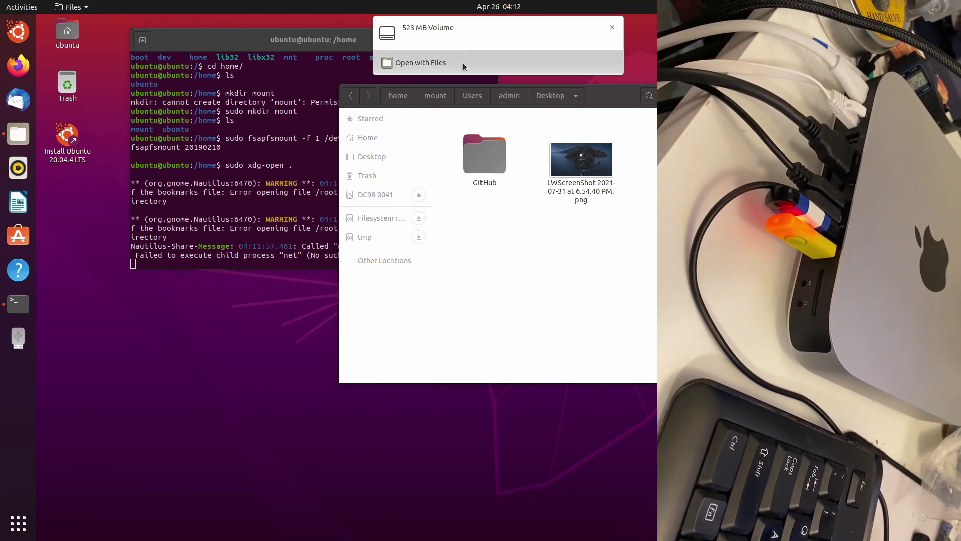
pyautogui.click(463, 63)
pyautogui.click(528, 166)
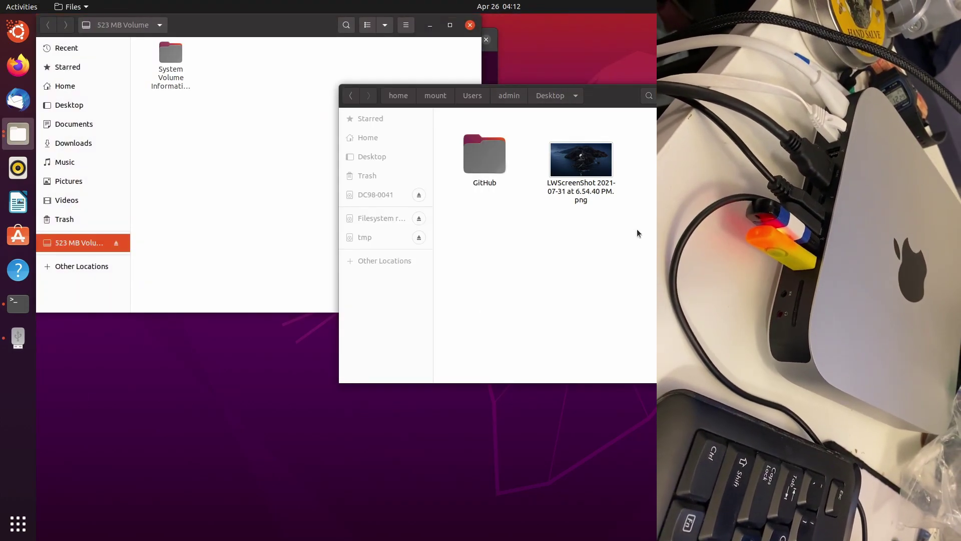
pyautogui.click(564, 160)
pyautogui.moveTo(578, 165); pyautogui.dragTo(246, 184)
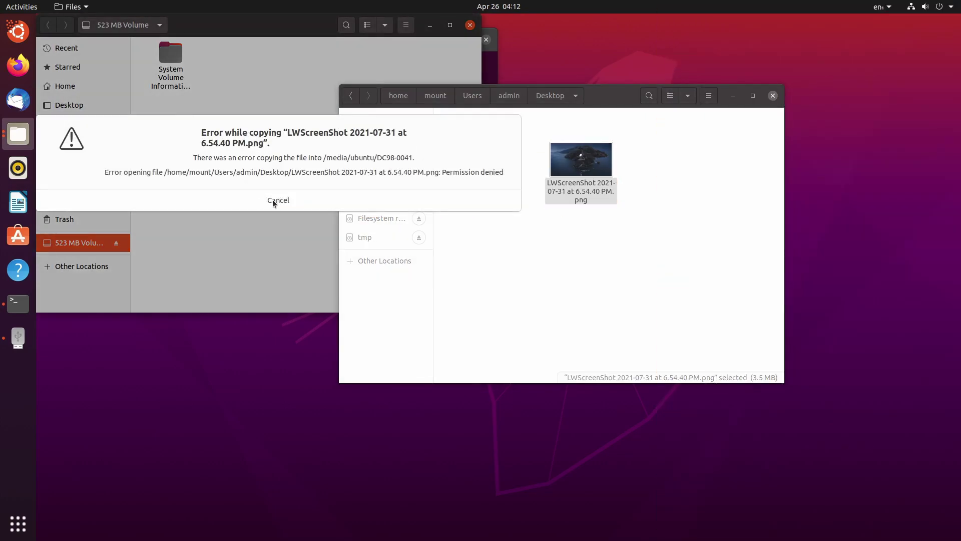
pyautogui.click(278, 200)
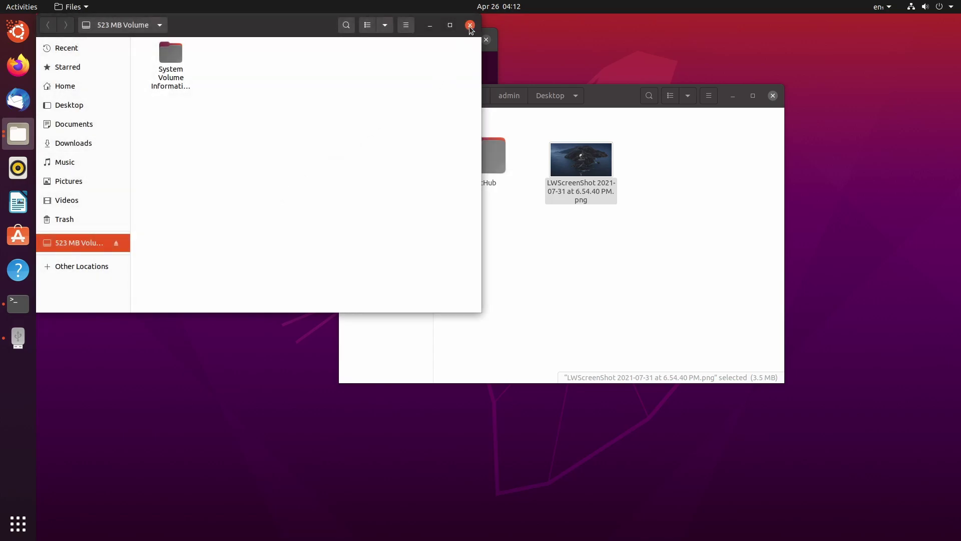
pyautogui.moveTo(609, 103); pyautogui.dragTo(735, 213)
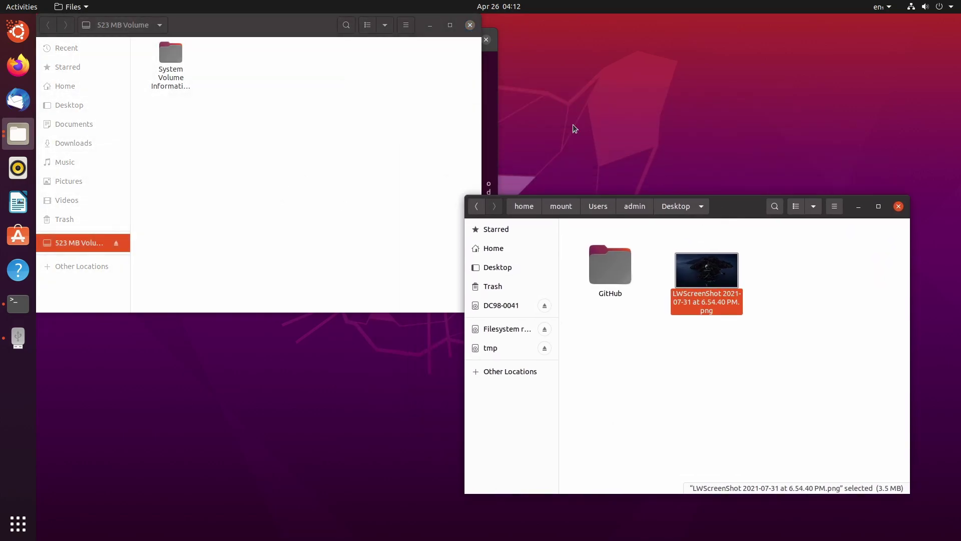
# Step: Close the 523 MB Volume window and open a second terminal window
pyautogui.click(470, 25)
pyautogui.click(408, 188)
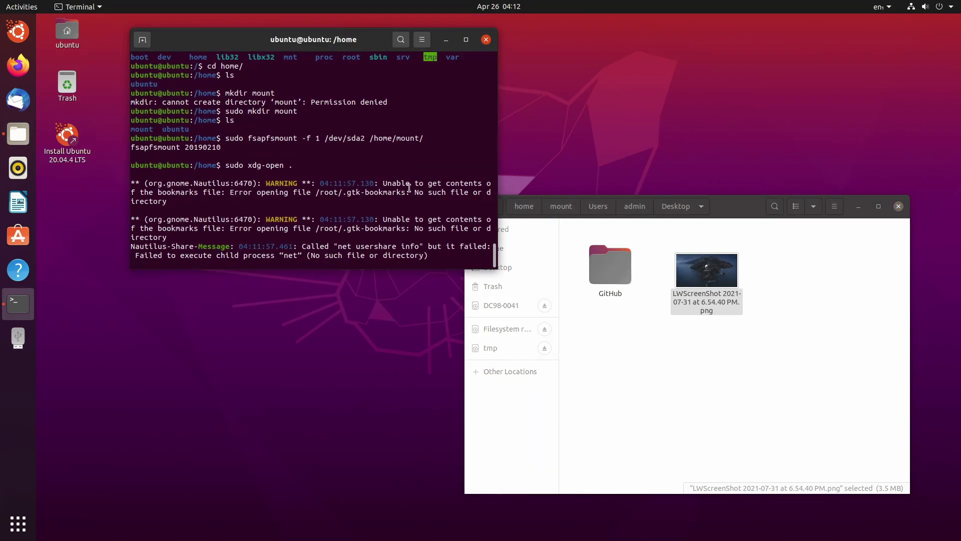
pyautogui.hotkey('ctrl', 'alt', 't')
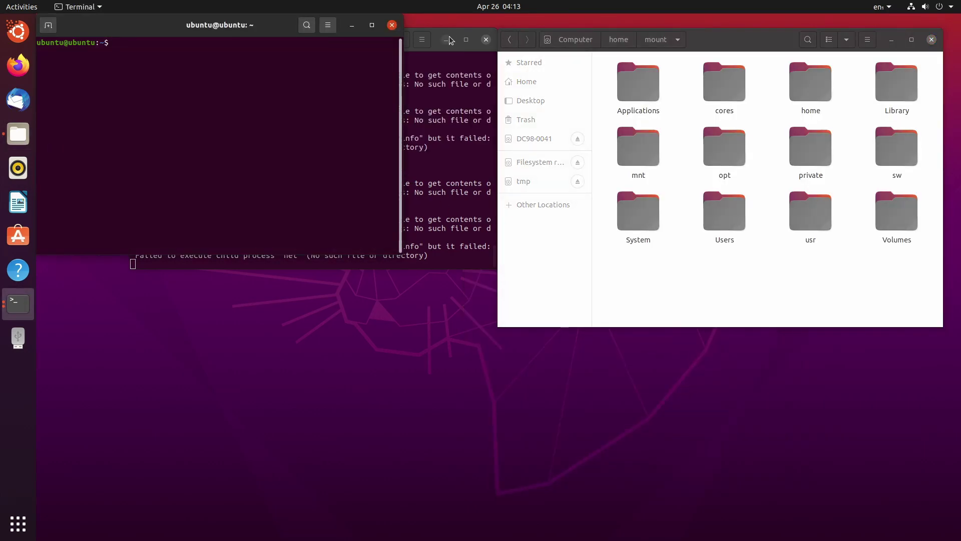
# Step: Launch Files as root on the ubuntu home folder with sudo xdg-open
pyautogui.moveTo(431, 44); pyautogui.dragTo(516, 299)
pyautogui.click(189, 146)
pyautogui.write('sudo')
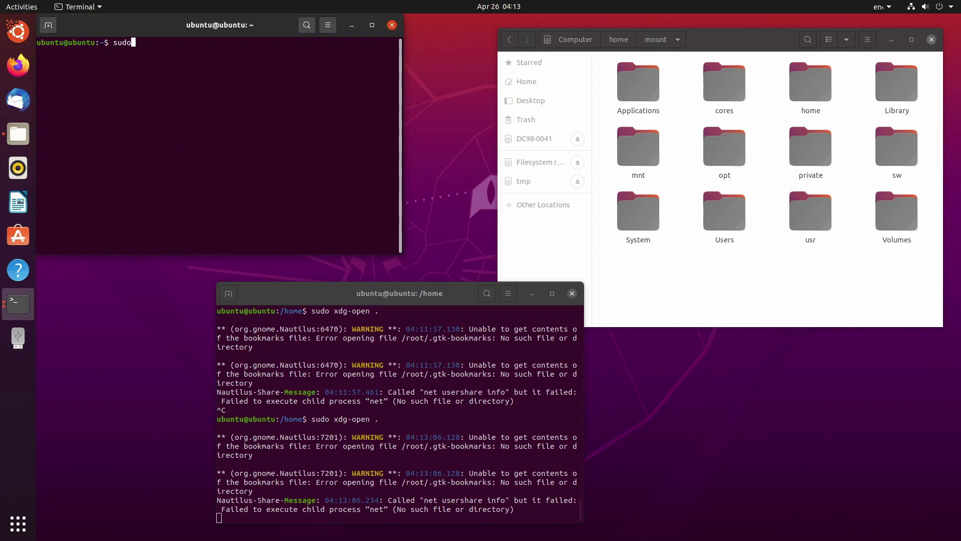
pyautogui.write(' xdg-open .')
pyautogui.press('Return')
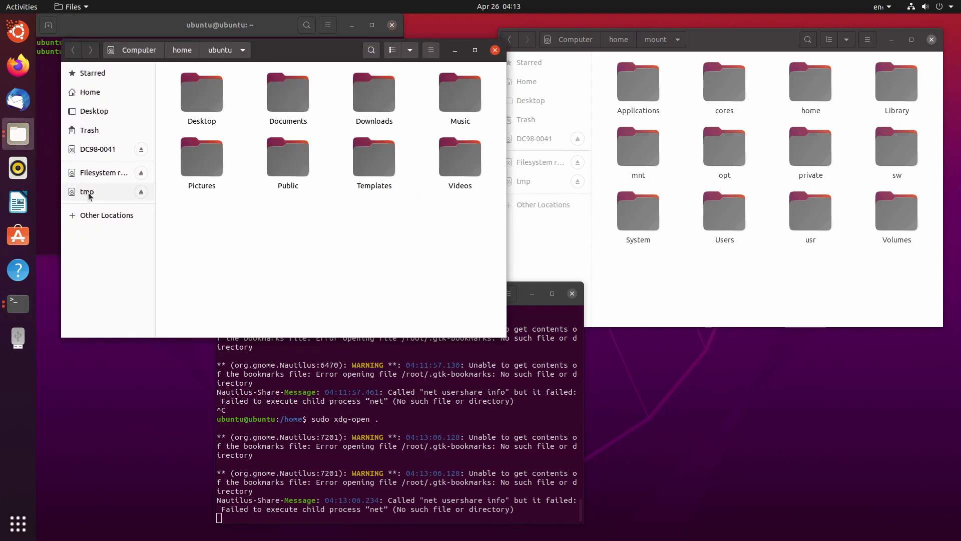
# Step: Show the DC98-0041 USB drive's contents in one Files window
pyautogui.click(89, 193)
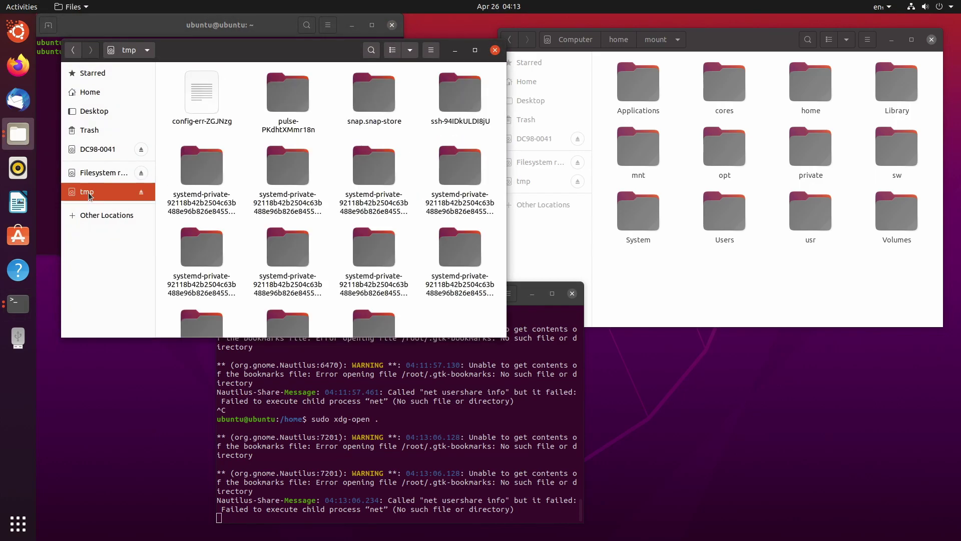
pyautogui.click(92, 173)
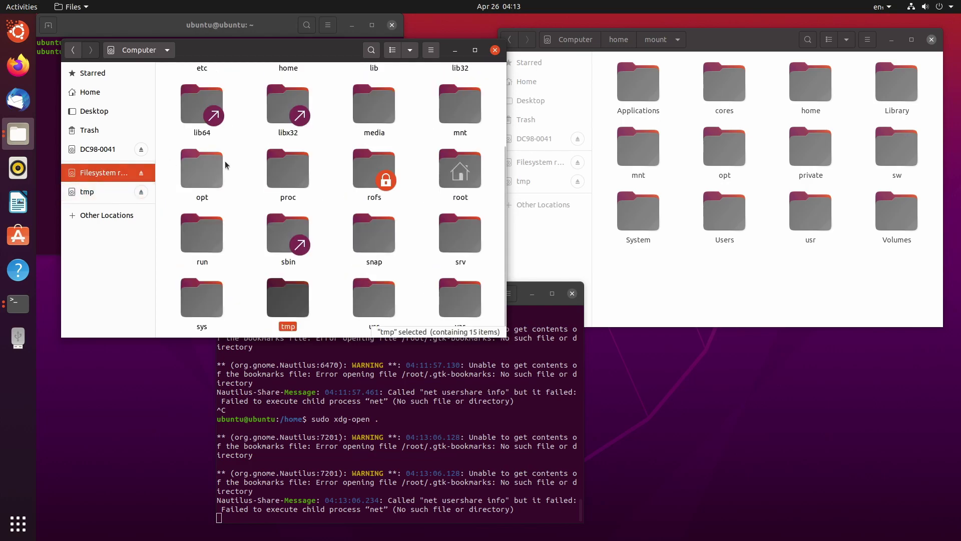
pyautogui.scroll(5, 161, 167)
pyautogui.click(100, 150)
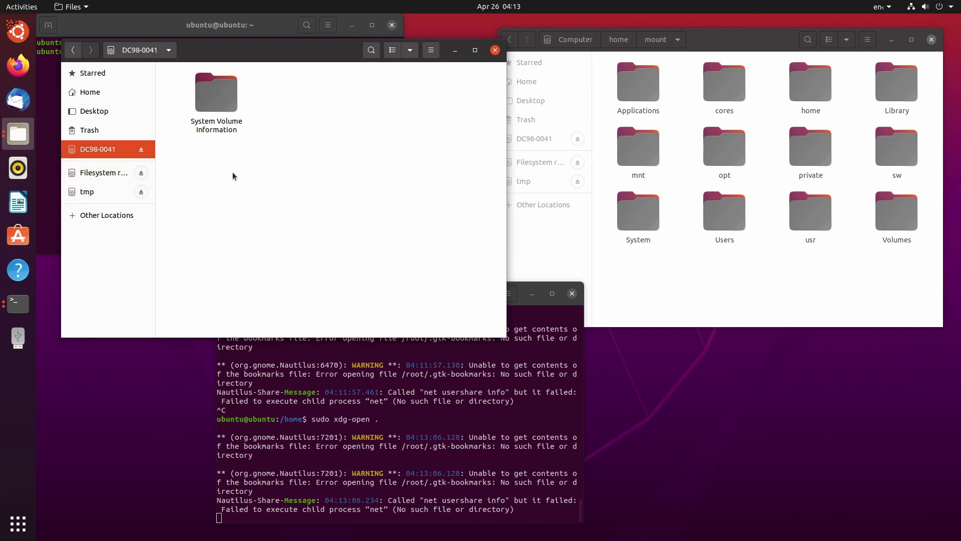
# Step: Drag LWScreenShot 2021-07-31 at 6.54.40 PM.png from Users > admin > Desktop onto DC98-0041
pyautogui.click(692, 280)
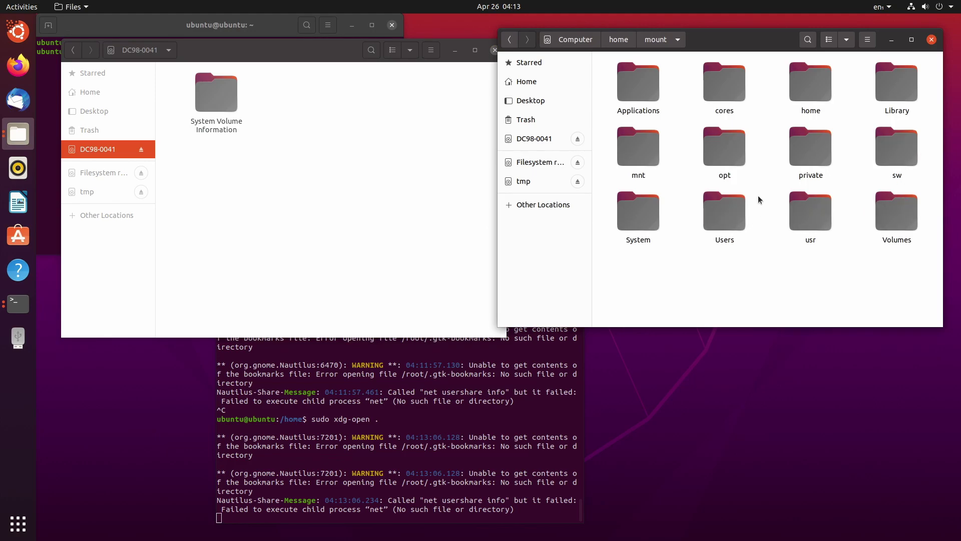
pyautogui.doubleClick(722, 211)
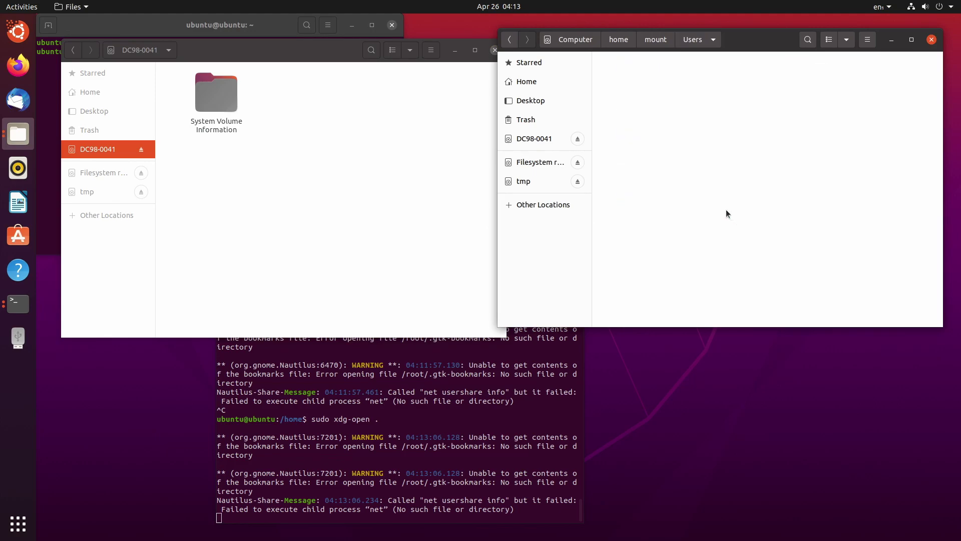
pyautogui.click(629, 96)
pyautogui.doubleClick(629, 96)
pyautogui.doubleClick(629, 95)
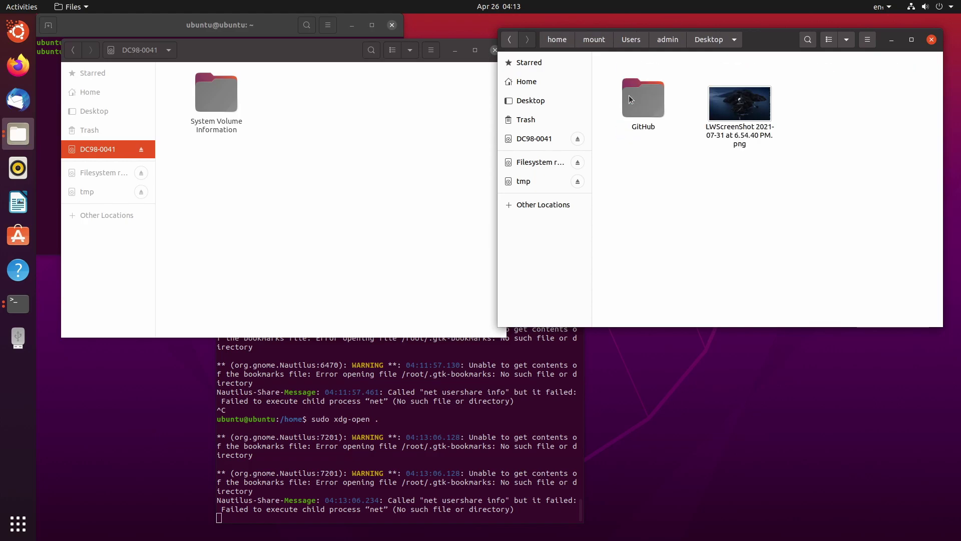
pyautogui.click(723, 120)
pyautogui.moveTo(723, 120); pyautogui.dragTo(278, 245)
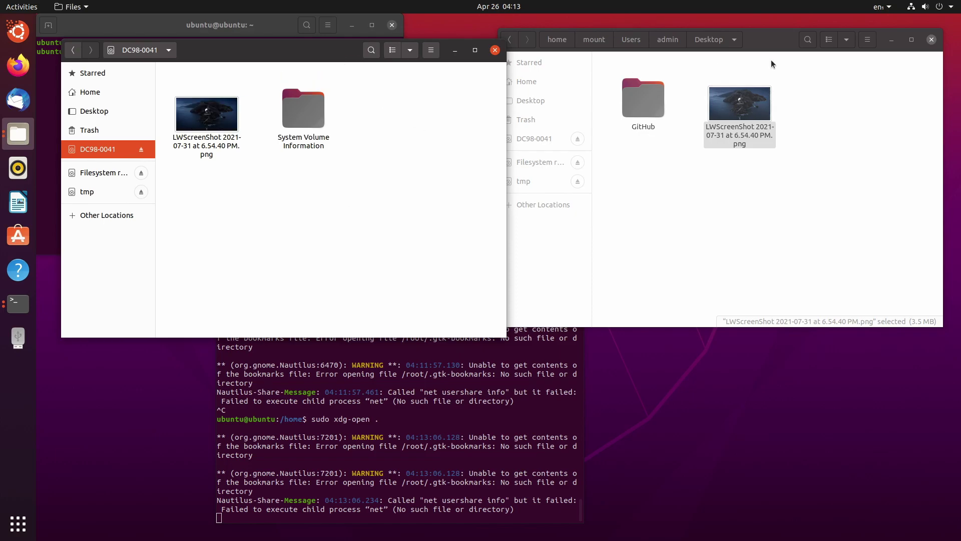
# Step: Reposition and alternate between the Desktop folder and DC98-0041 drive windows
pyautogui.moveTo(771, 39); pyautogui.dragTo(784, 49)
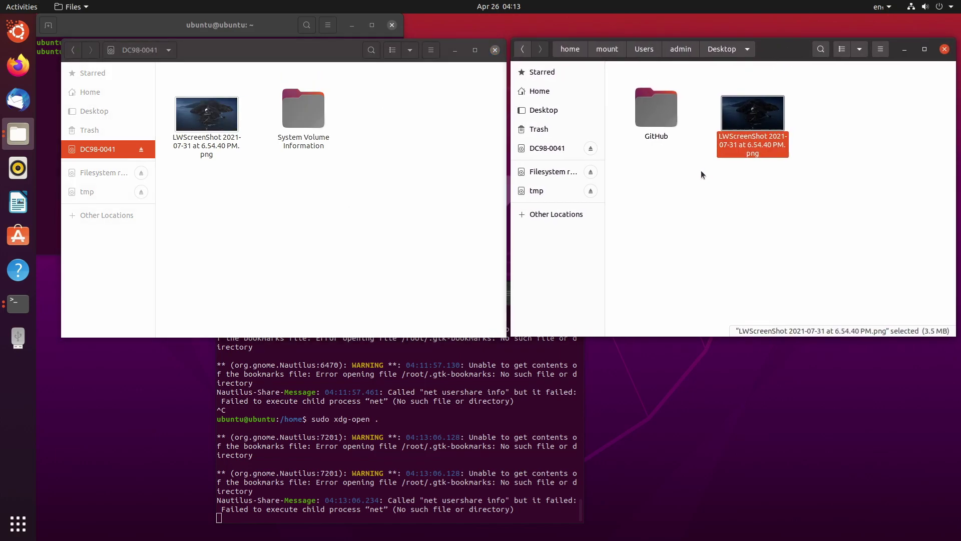
pyautogui.click(673, 232)
pyautogui.click(329, 197)
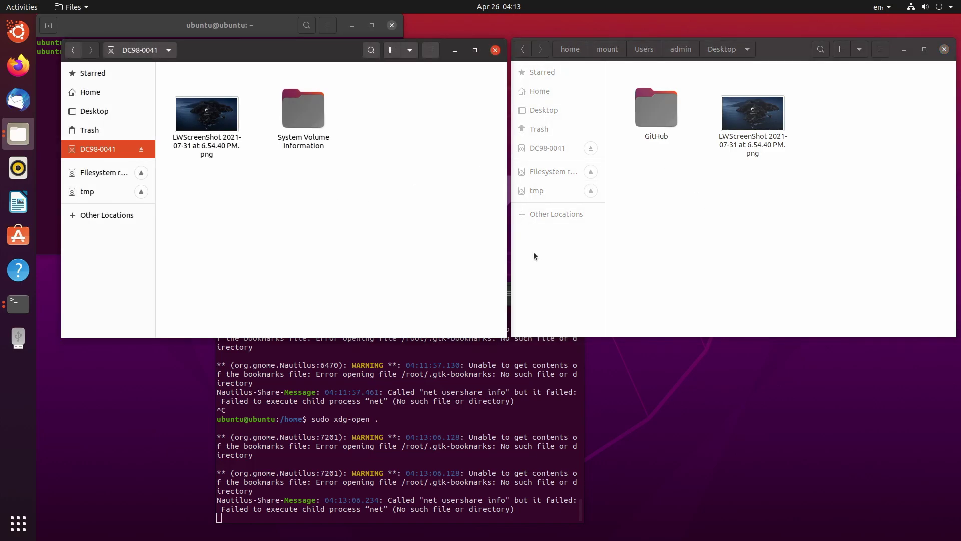
pyautogui.click(790, 253)
pyautogui.click(362, 250)
pyautogui.click(789, 275)
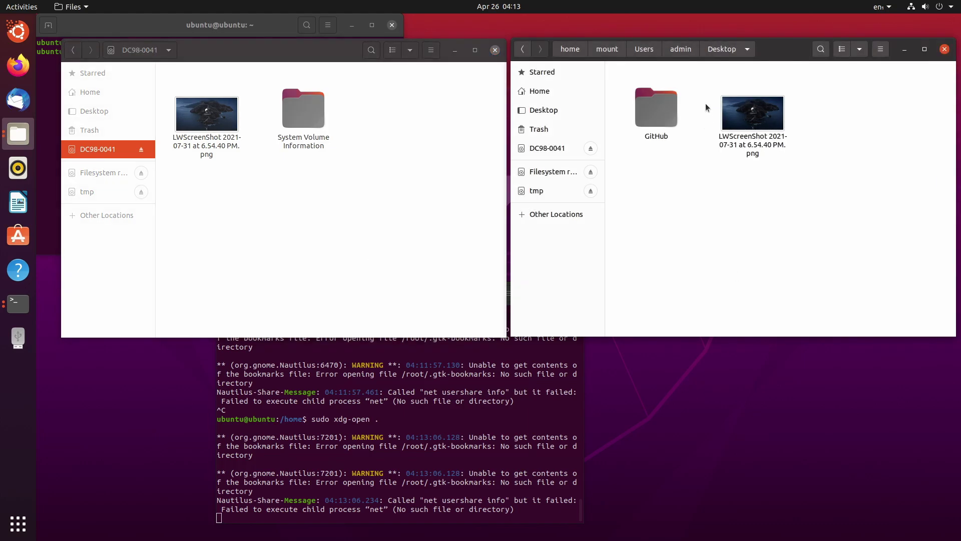
pyautogui.click(285, 217)
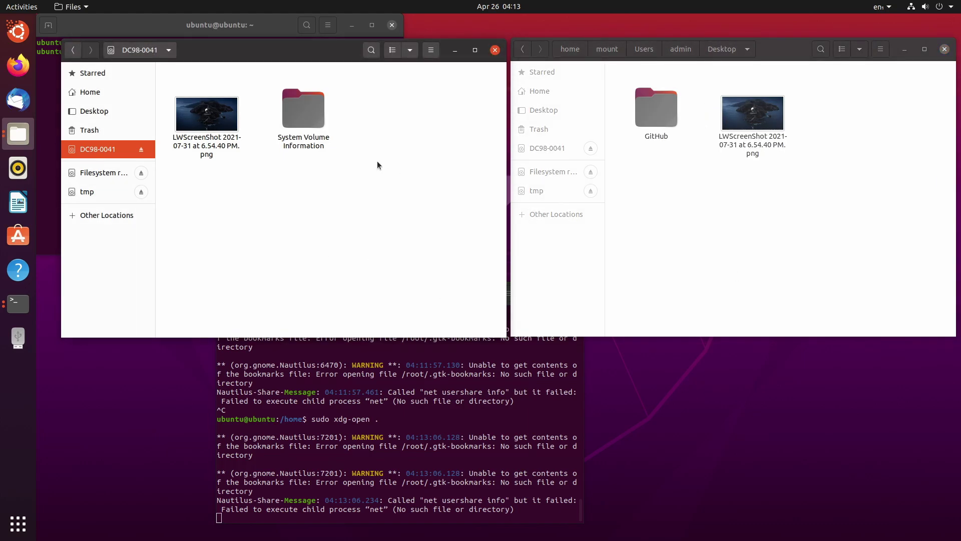
# Step: Eject DC98-0041 from the sidebar and close the Desktop and Home Files windows
pyautogui.click(141, 151)
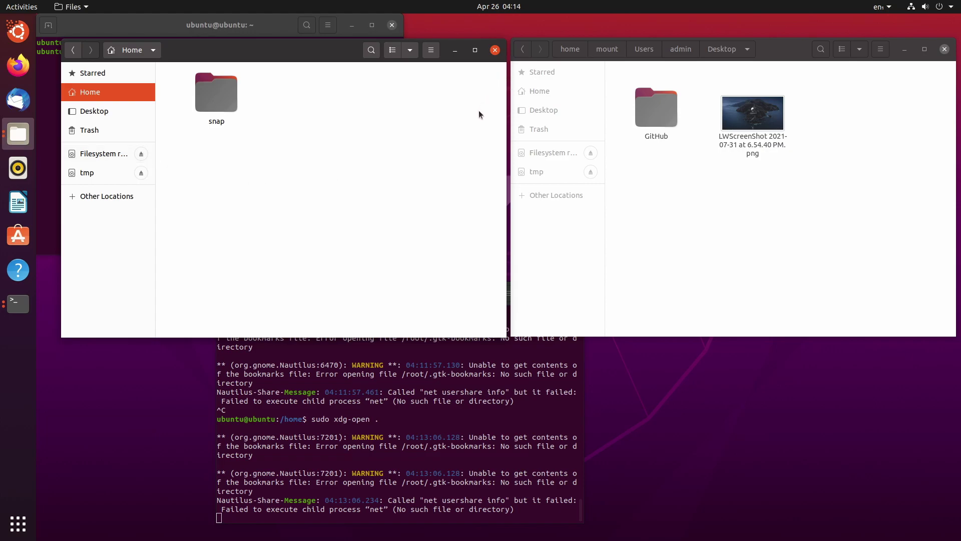
pyautogui.click(628, 158)
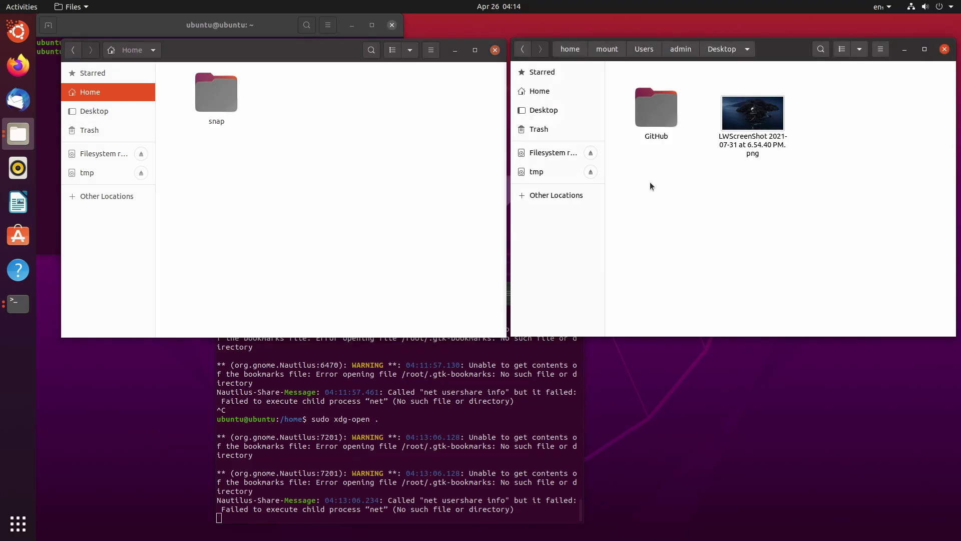
pyautogui.click(944, 49)
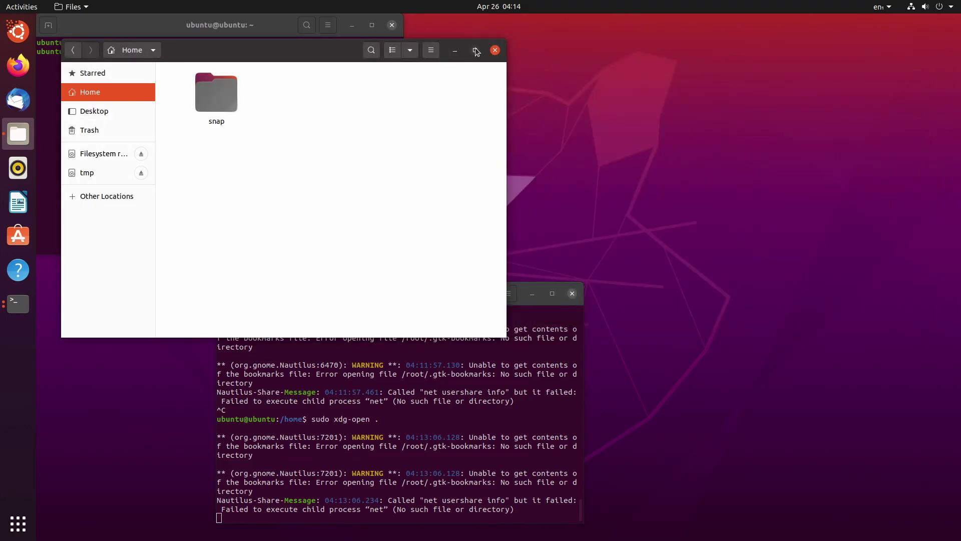
pyautogui.click(495, 51)
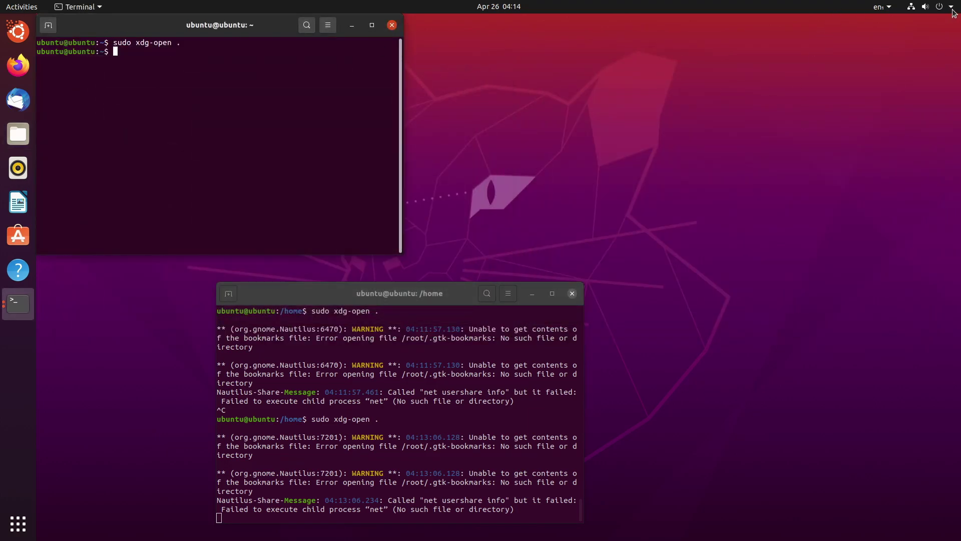